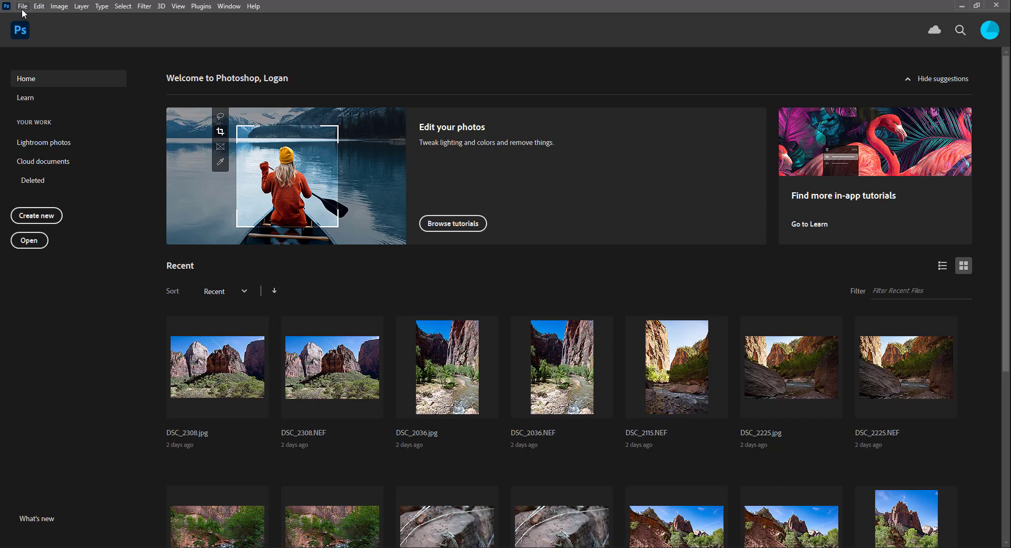
Start the Merge to HDR Efex Pro 2 automation.
click(23, 8)
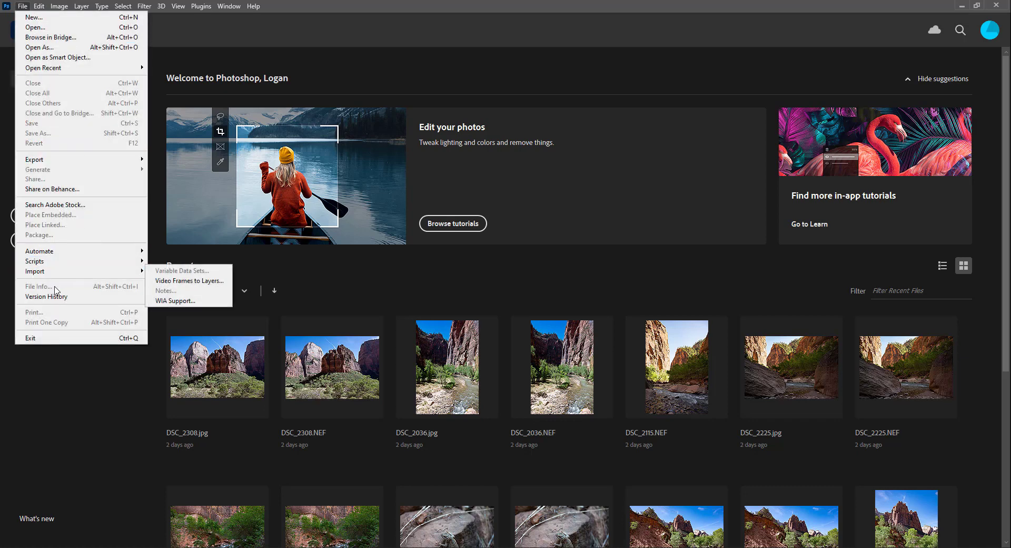
mouse_move(71, 253)
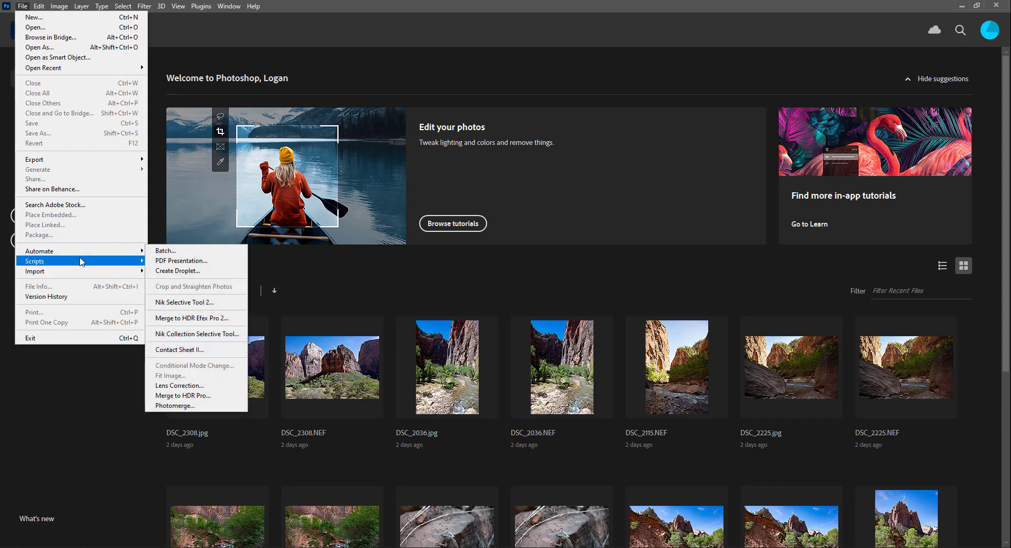
click(23, 8)
click(23, 7)
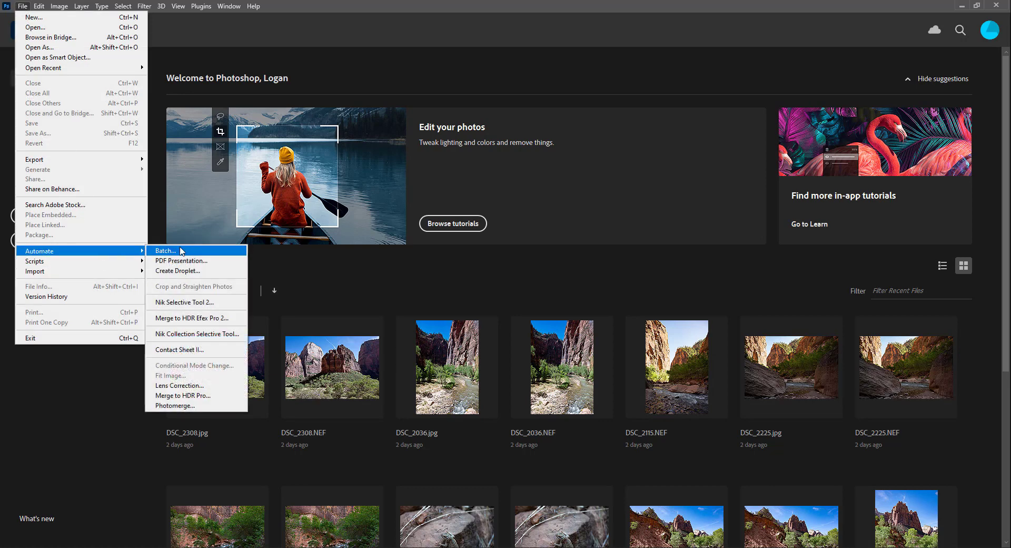
click(180, 318)
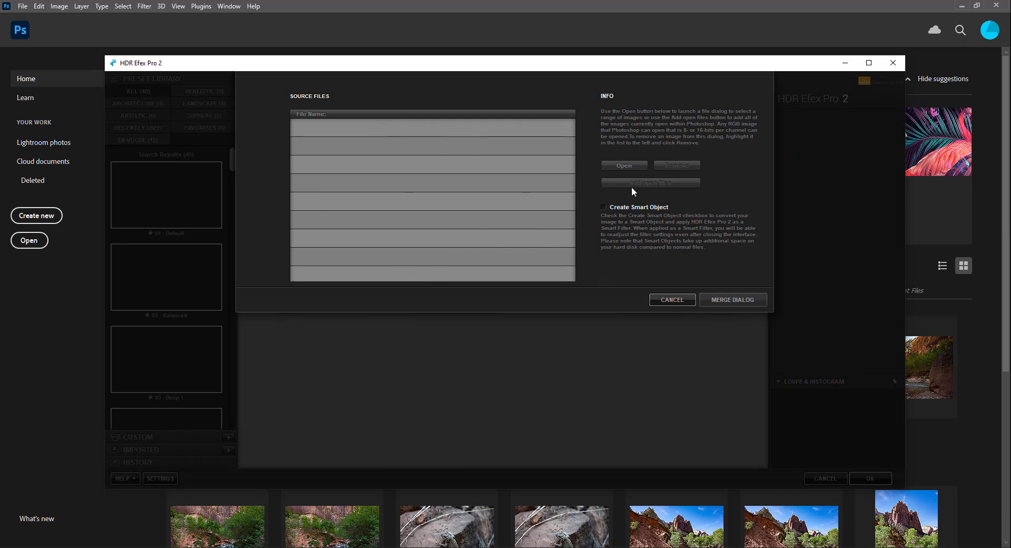
Browse for source files in the Page AZ folder inside Southwest Trip.
click(611, 165)
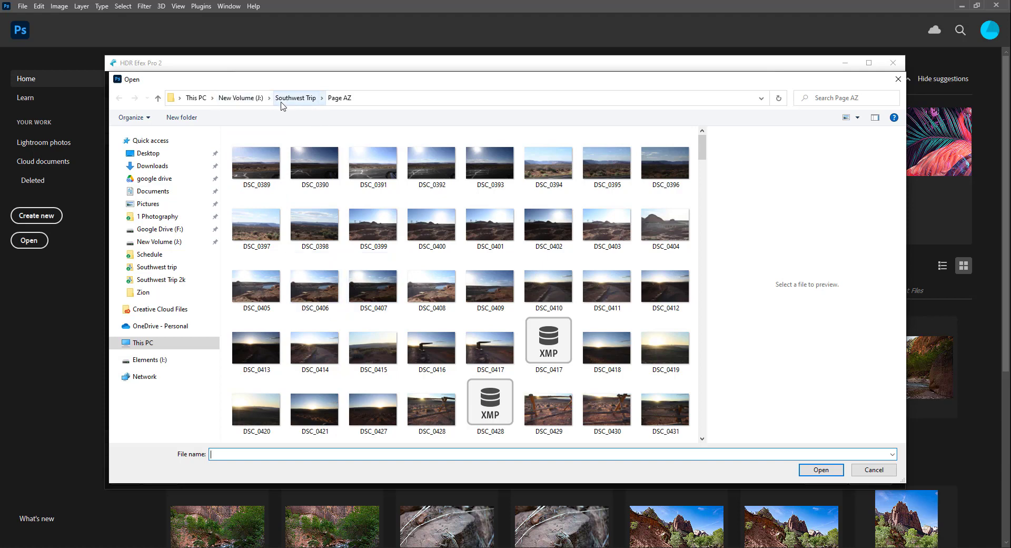
click(241, 99)
double_click(267, 159)
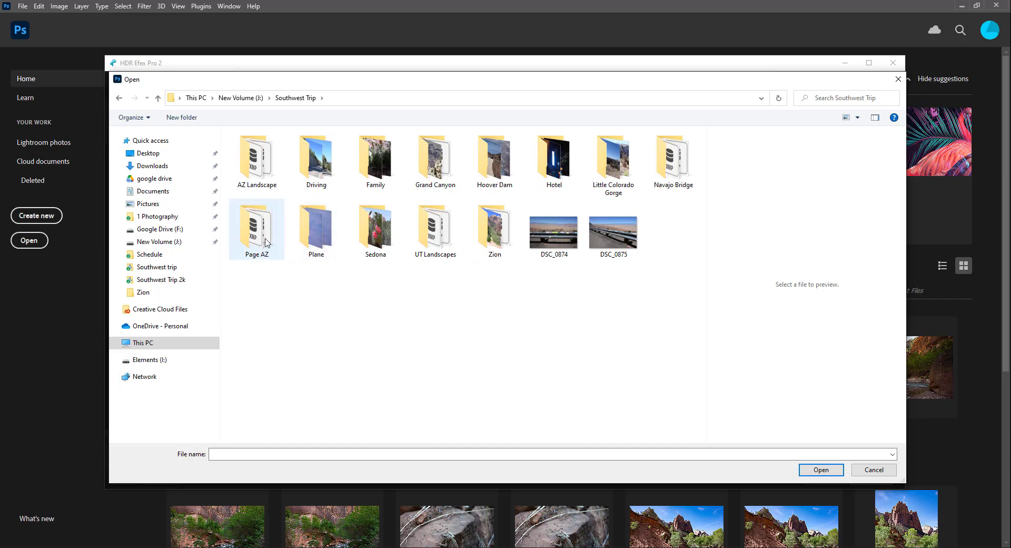
double_click(279, 254)
Select the dark exposure DSC_0506 and widen the preview area to see it larger.
scroll(465, 313, down, 5)
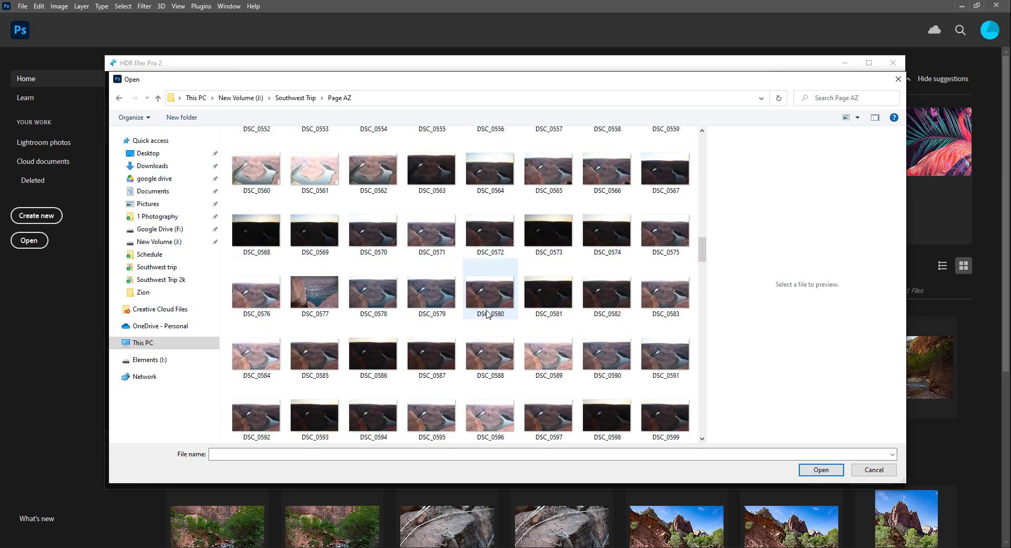
scroll(486, 313, up, 5)
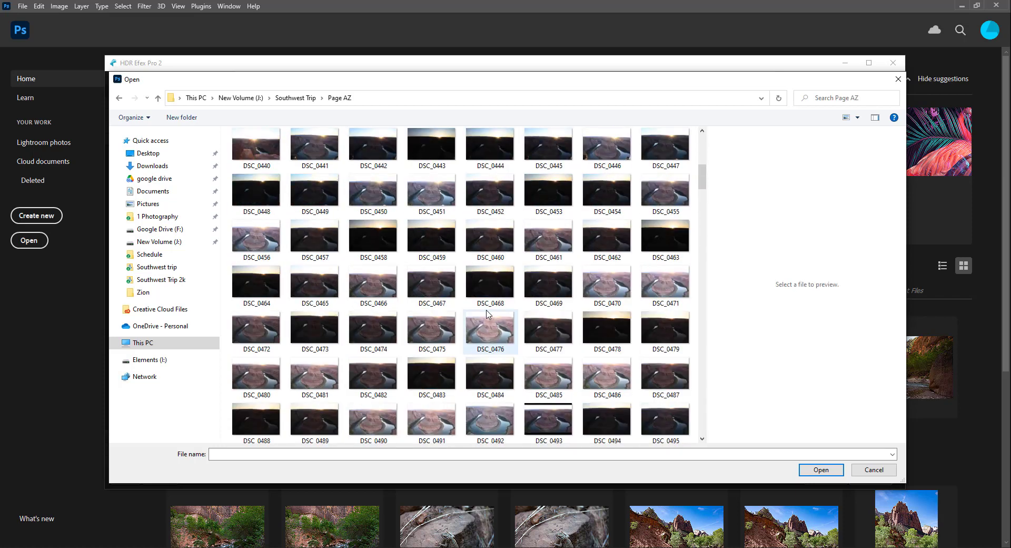
scroll(431, 318, down, 4)
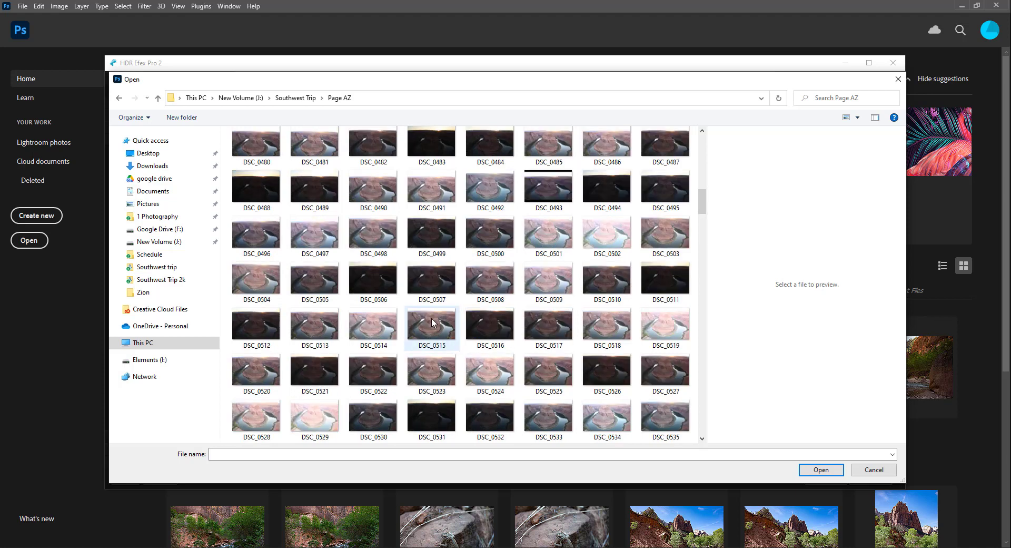
scroll(421, 300, up, 1)
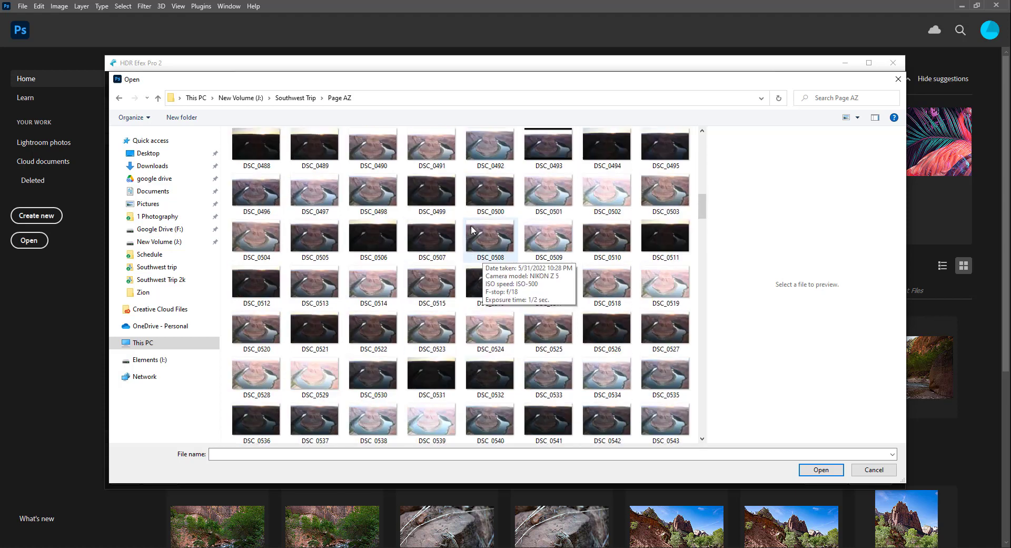
click(378, 240)
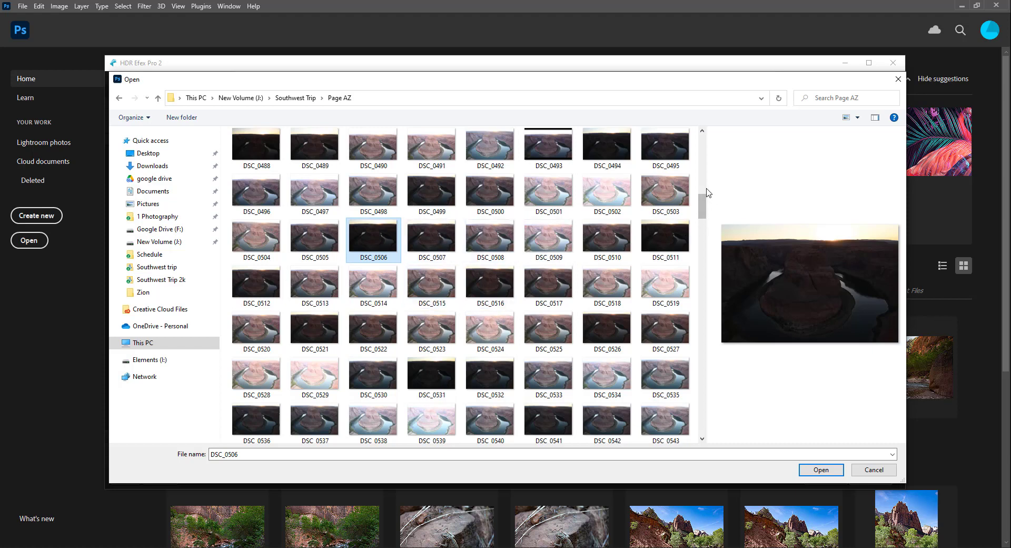
drag(707, 192, 427, 231)
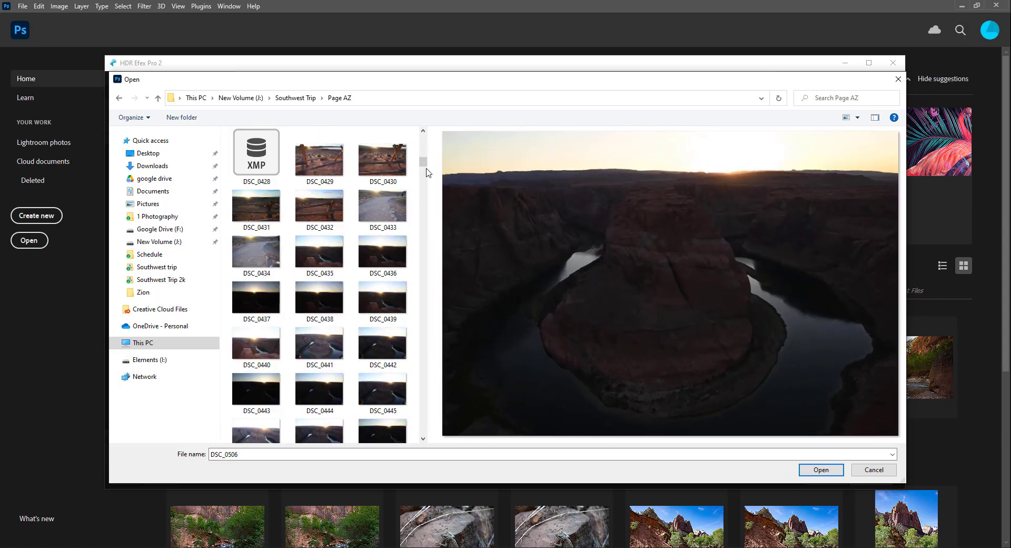
Add DSC_0507, DSC_0508 and DSC_0509 to the selection and load the four exposures as merge source files.
drag(424, 164, 411, 220)
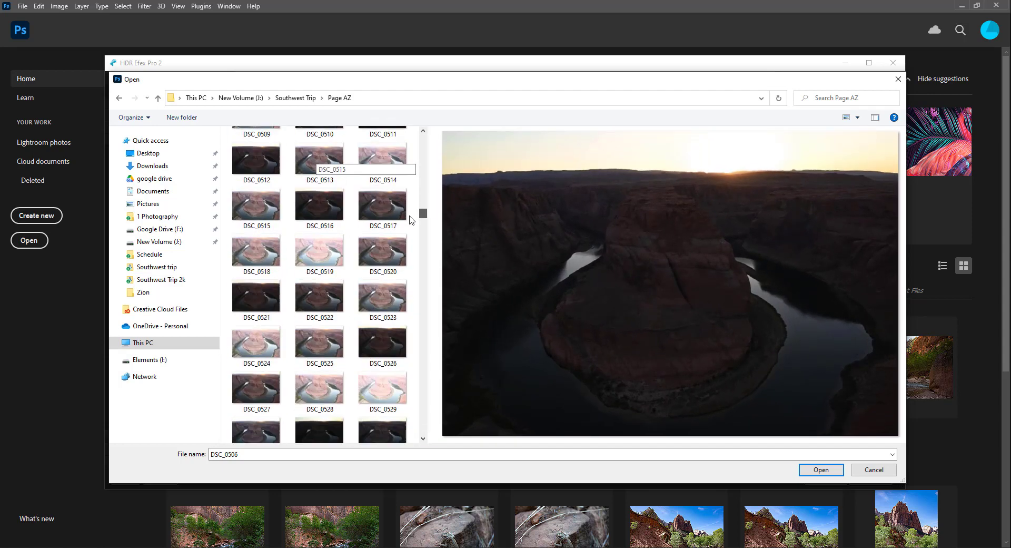
scroll(373, 323, up, 10)
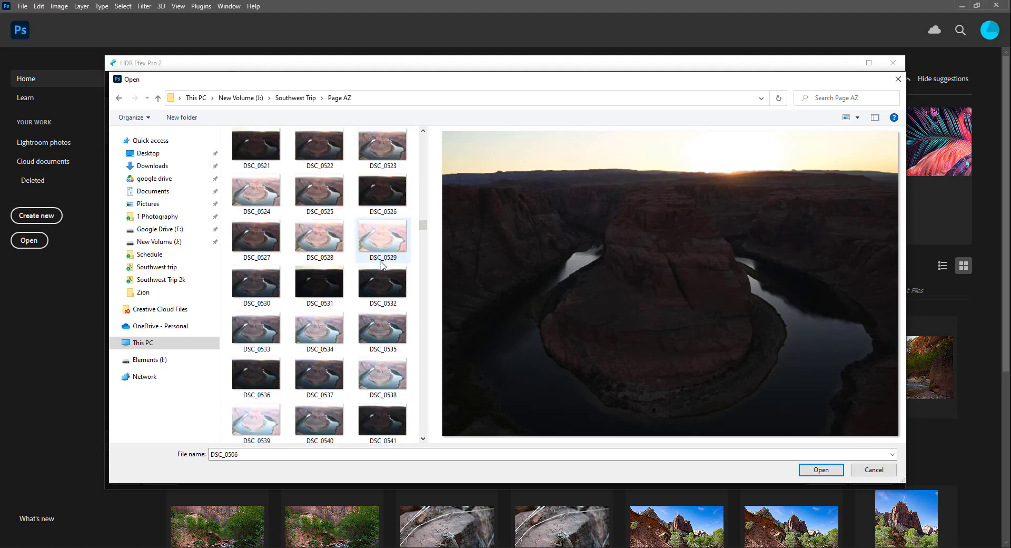
scroll(323, 358, down, 12)
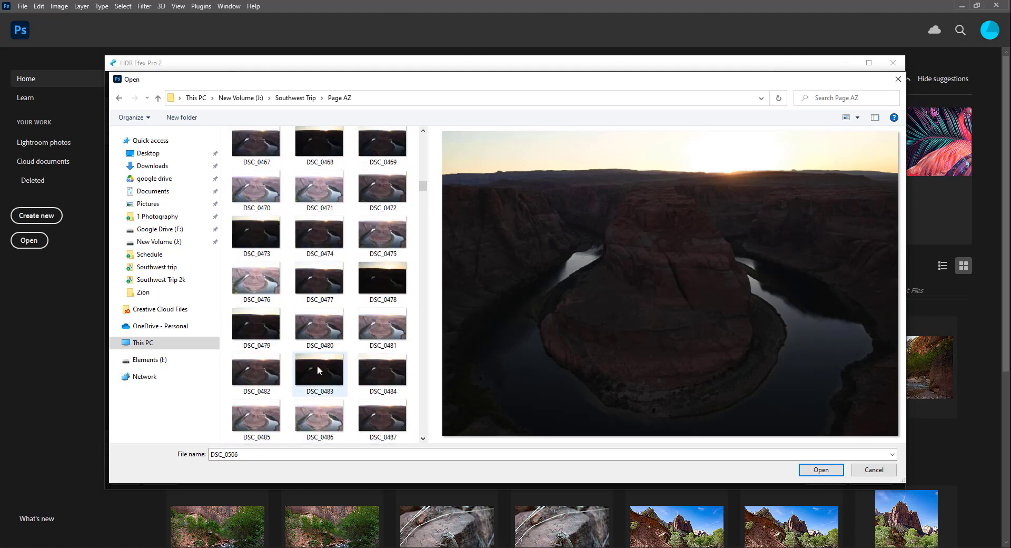
scroll(321, 326, up, 3)
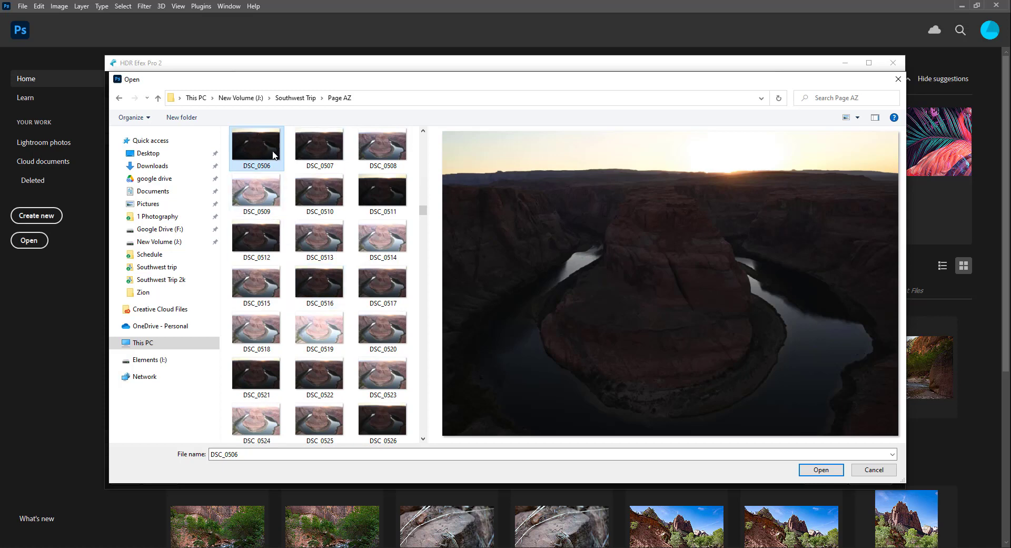
ctrl+click(329, 156)
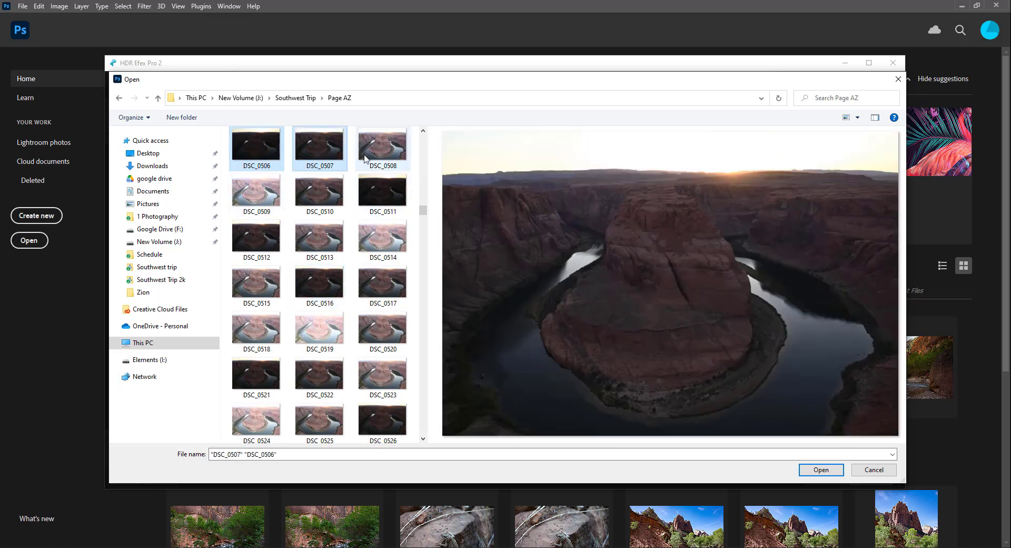
ctrl+click(386, 153)
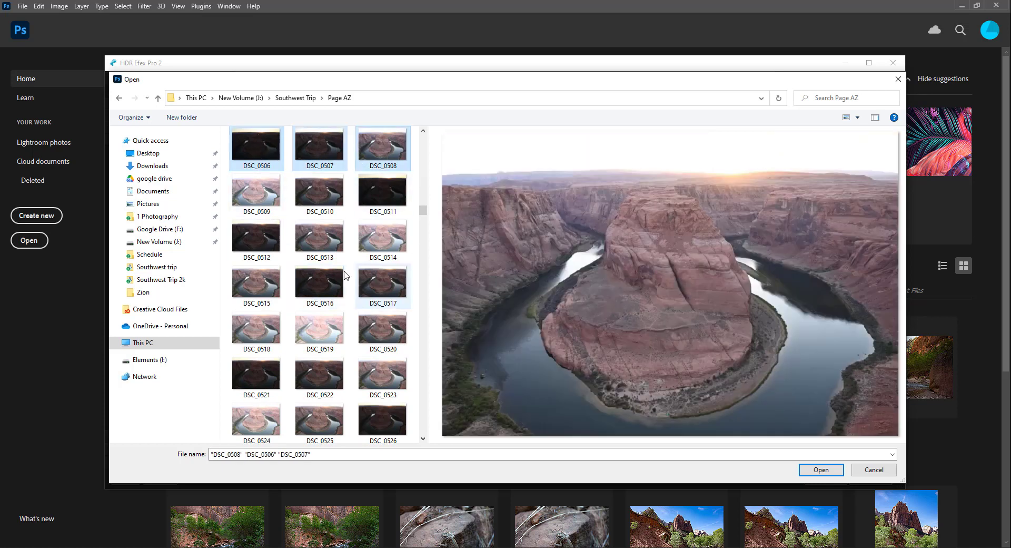
ctrl+click(258, 202)
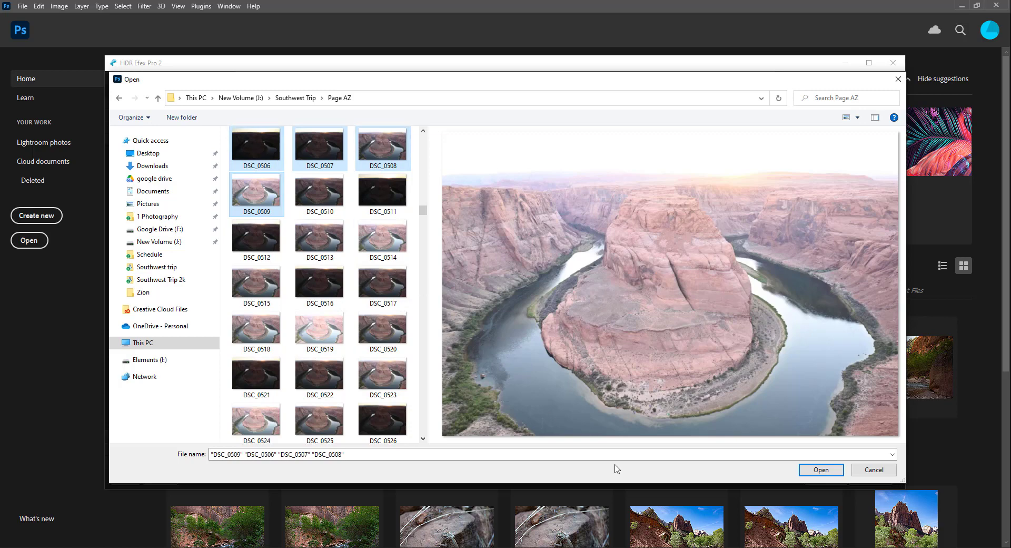
click(811, 466)
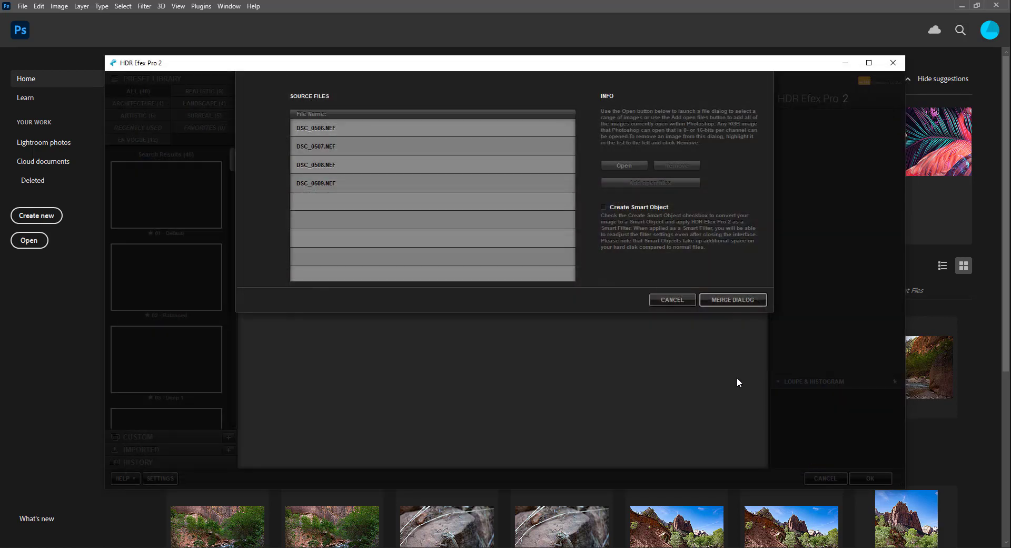
click(619, 165)
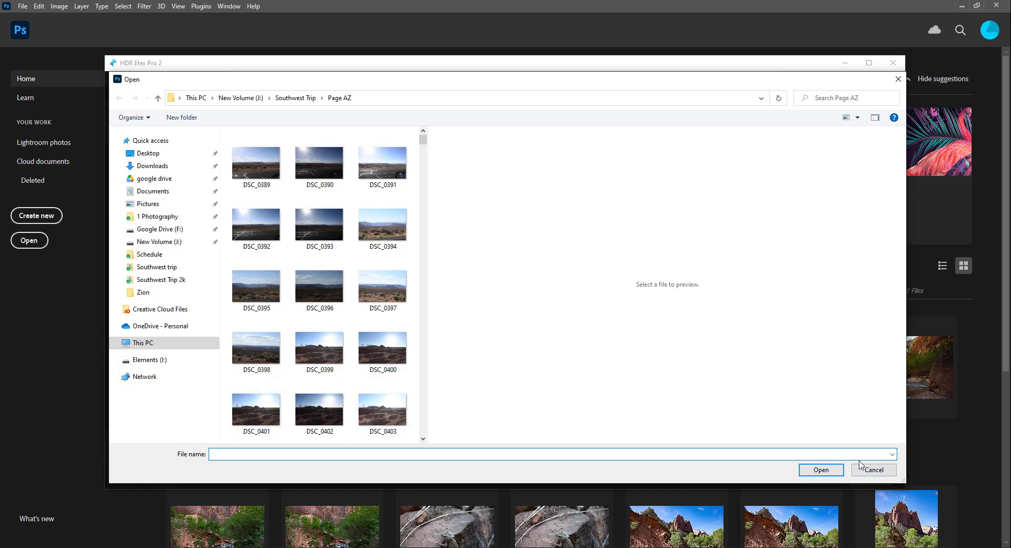
click(872, 469)
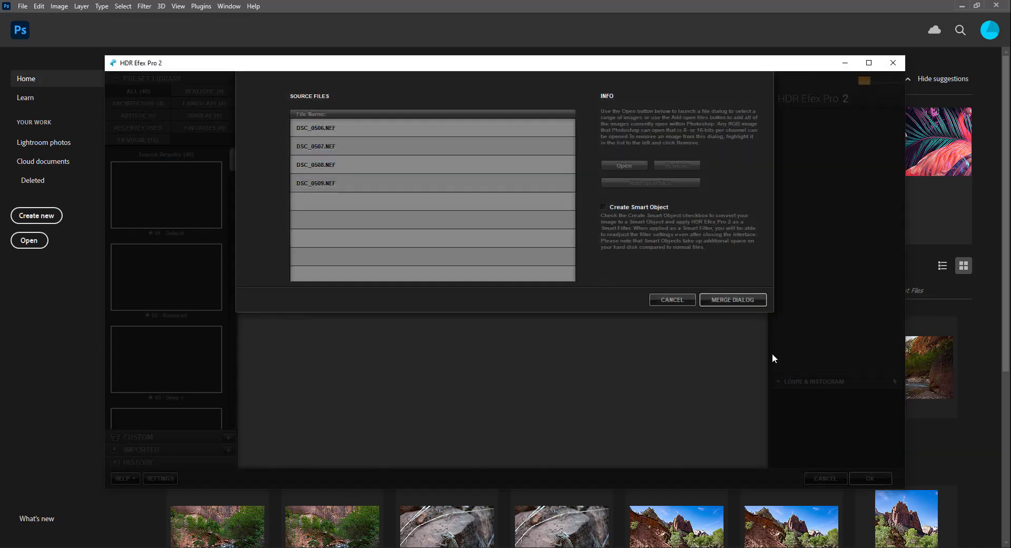
Proceed to the merge settings for the loaded exposures and adjust the exposure of the merge preview.
click(718, 304)
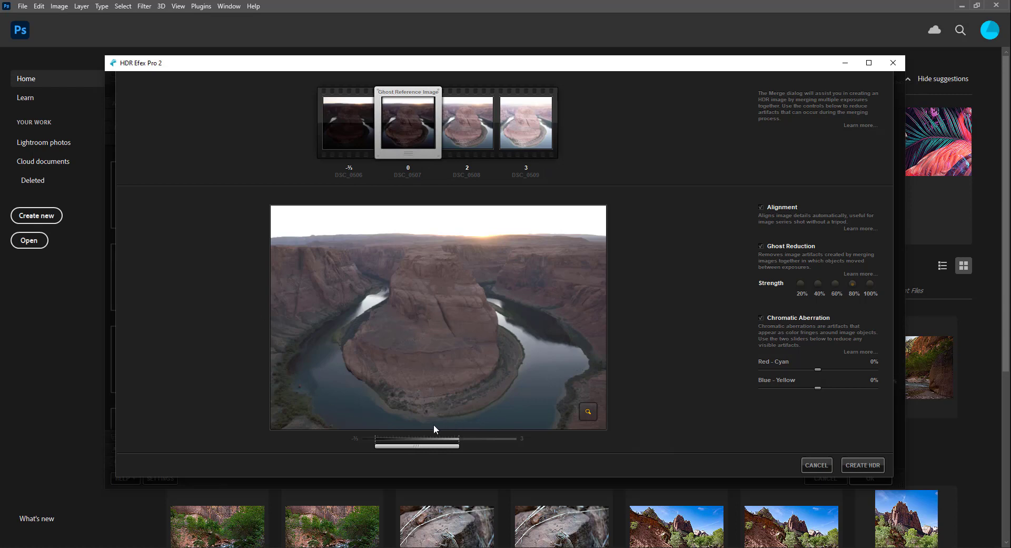
drag(409, 448, 443, 447)
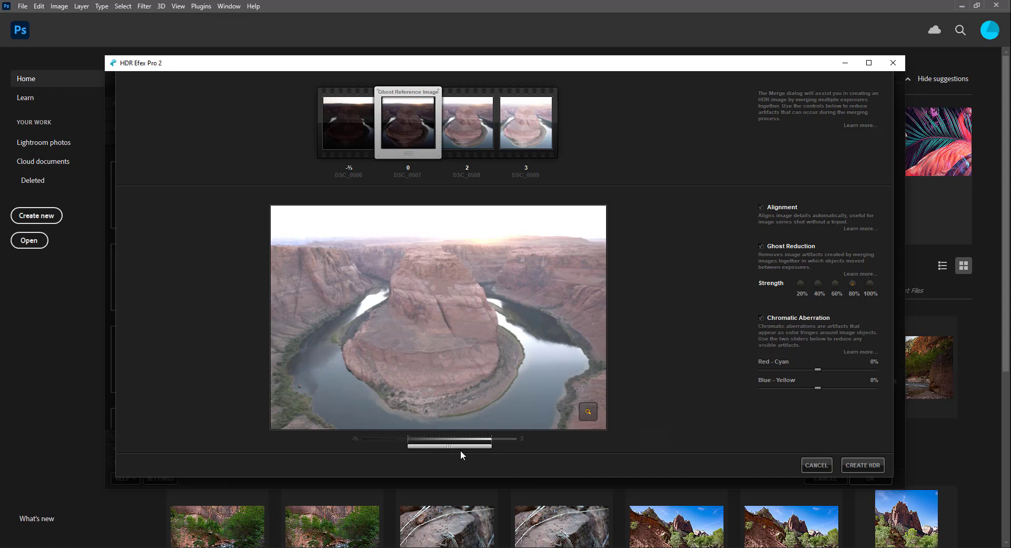
drag(453, 447, 427, 453)
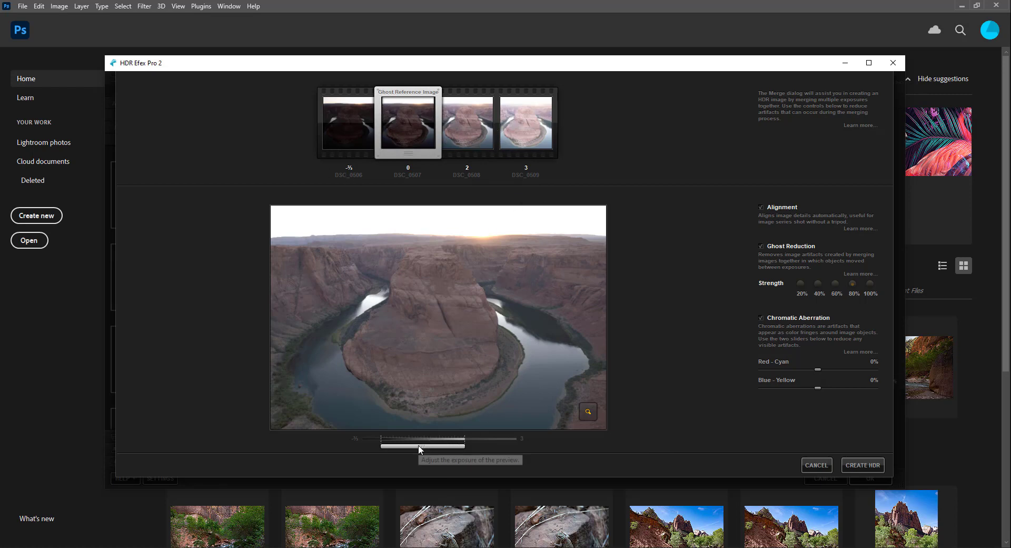
drag(420, 445, 421, 447)
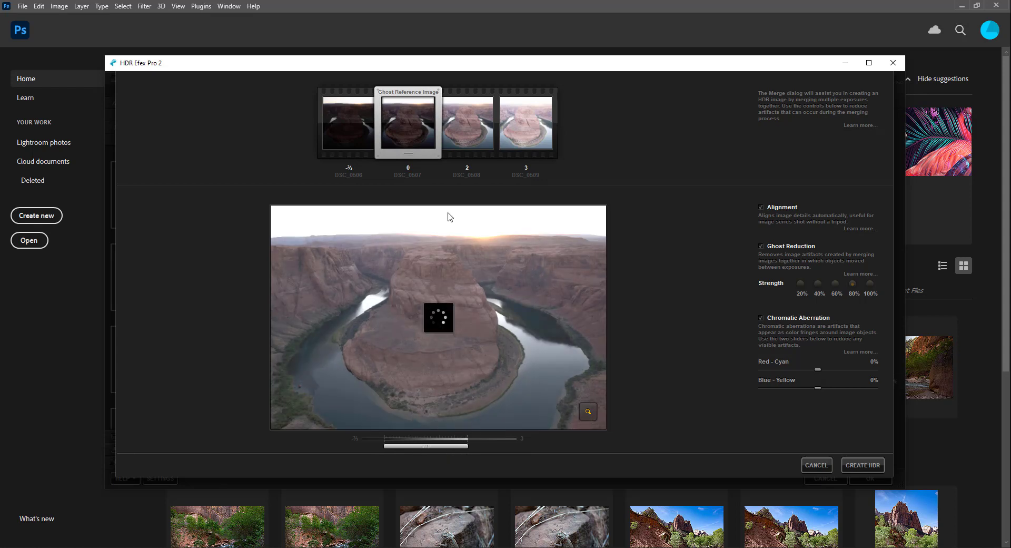
Try DSC_0508 and DSC_0506 as the ghost reference image, settle on DSC_0507, and create the HDR.
click(467, 126)
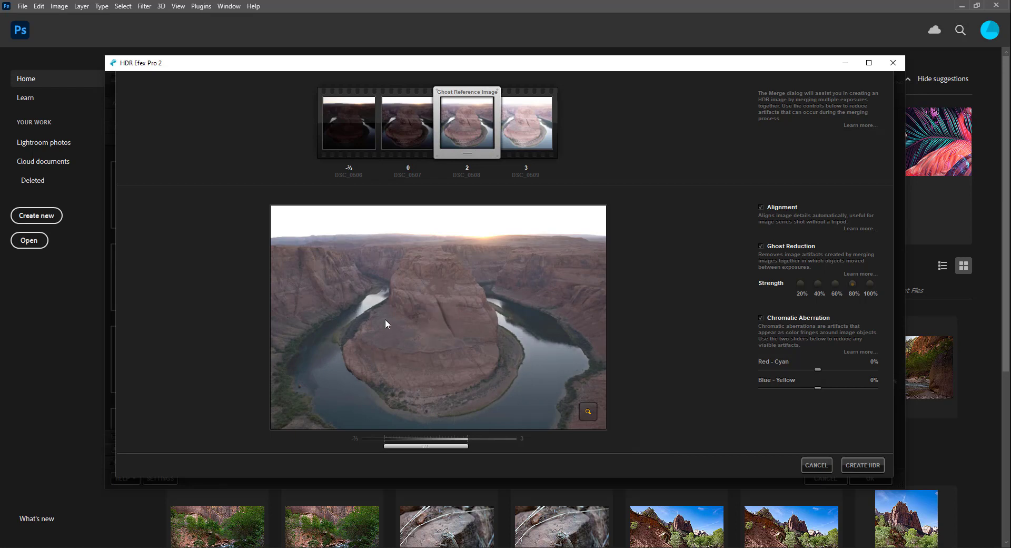
click(371, 141)
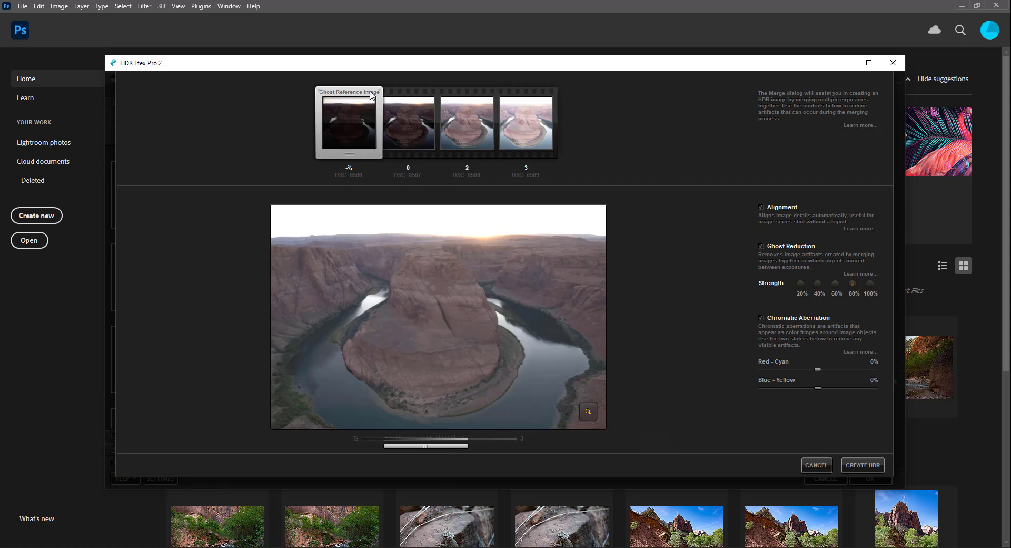
click(406, 129)
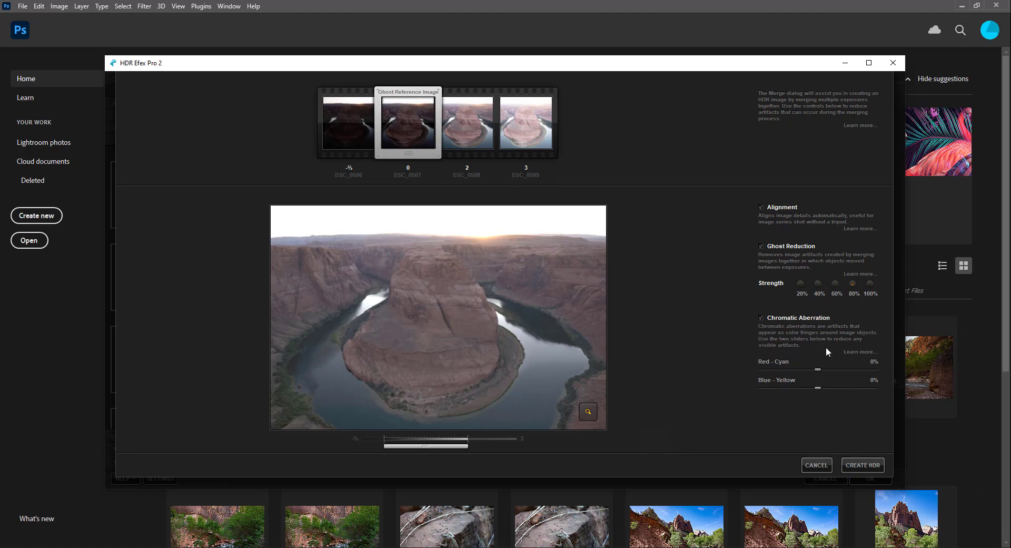
click(849, 468)
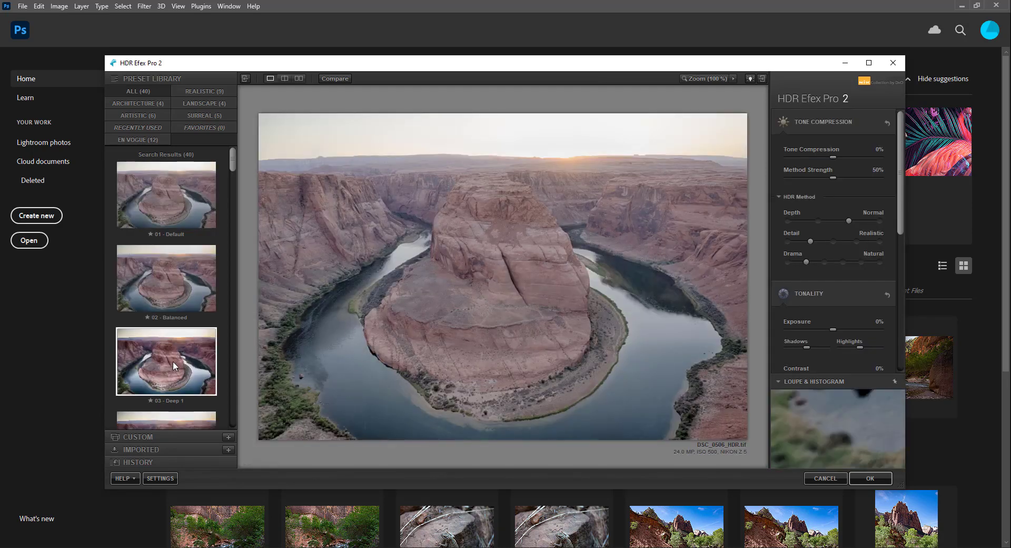
Browse the preset library and apply the 35 - Natural Sharp preset to the merged image.
scroll(192, 245, down, 3)
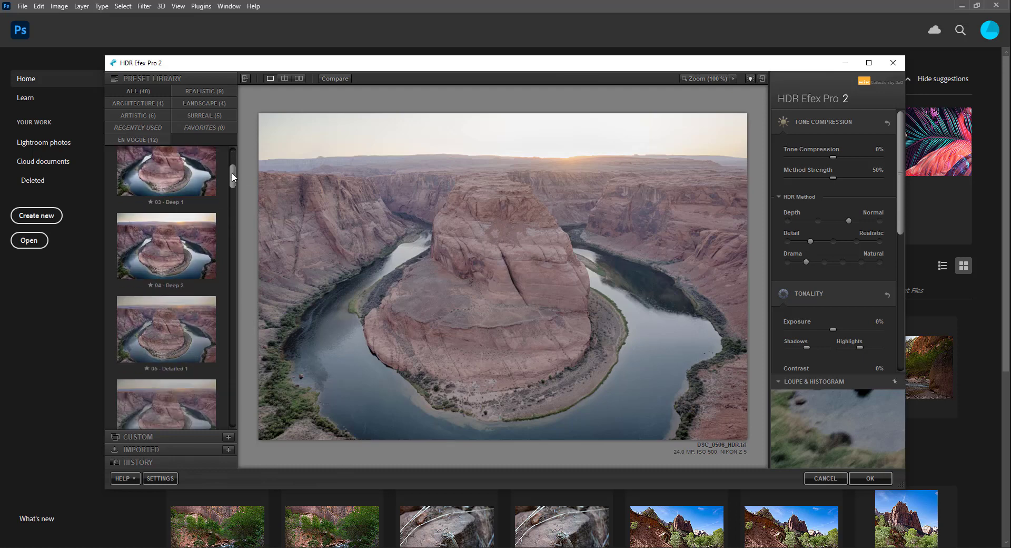
drag(232, 173, 222, 363)
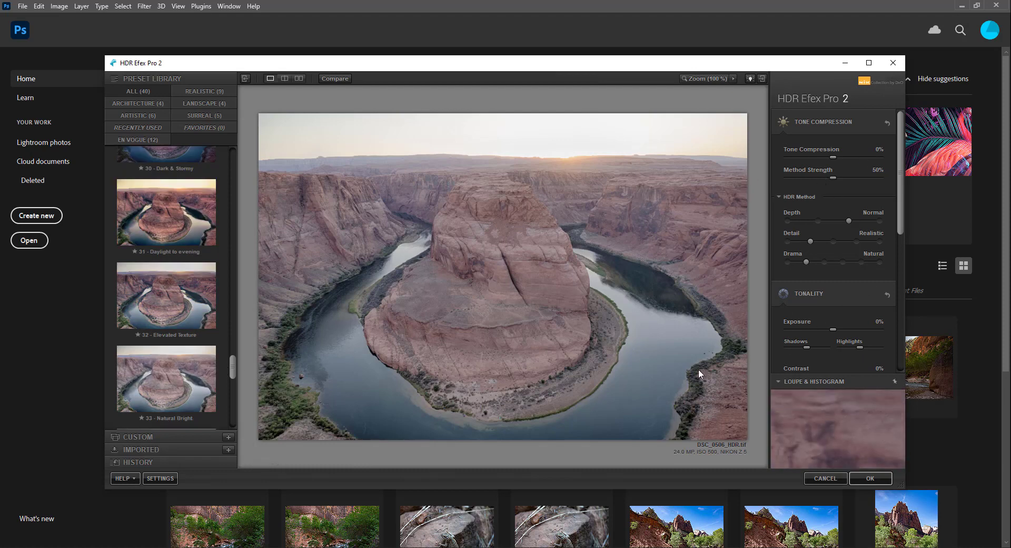
drag(235, 365, 223, 406)
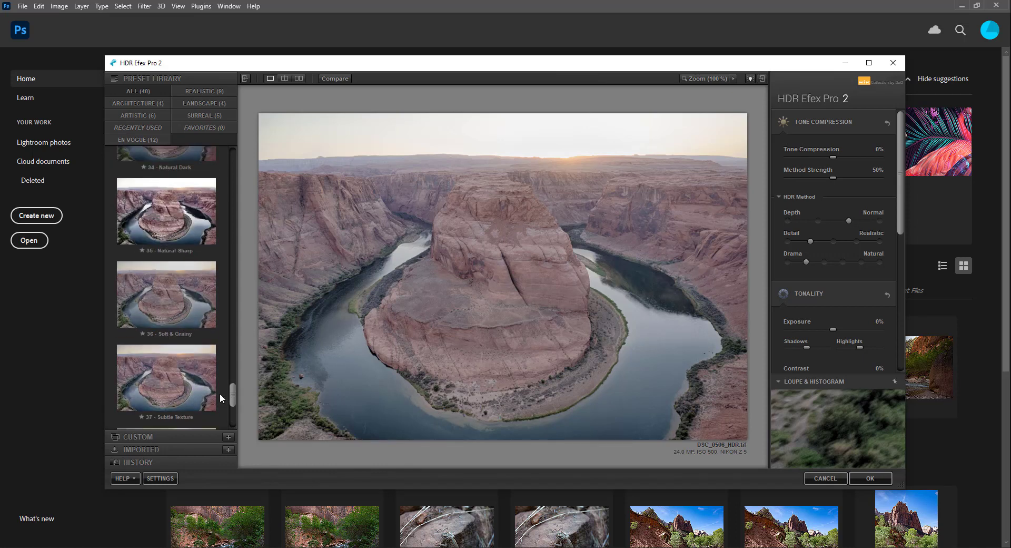
scroll(216, 331, up, 3)
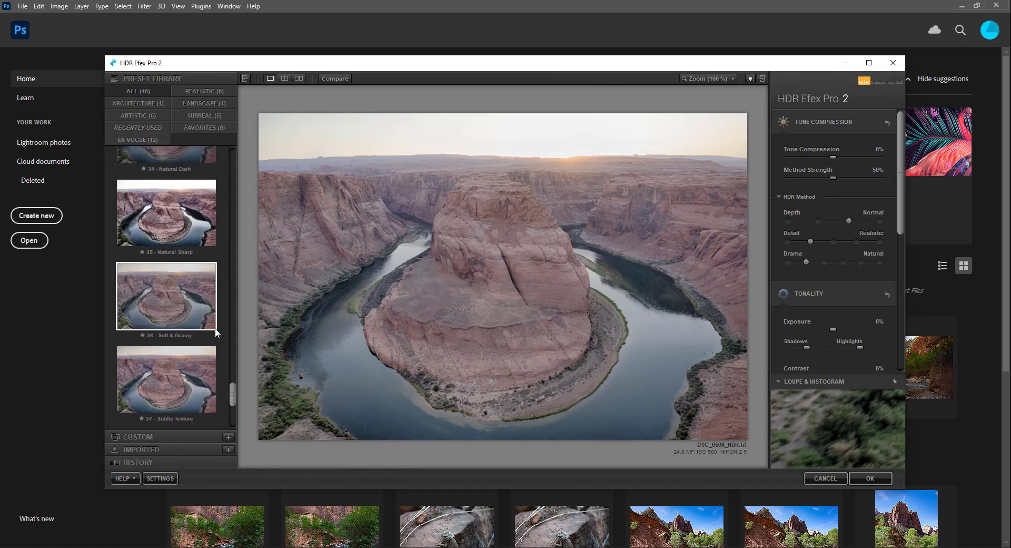
click(172, 226)
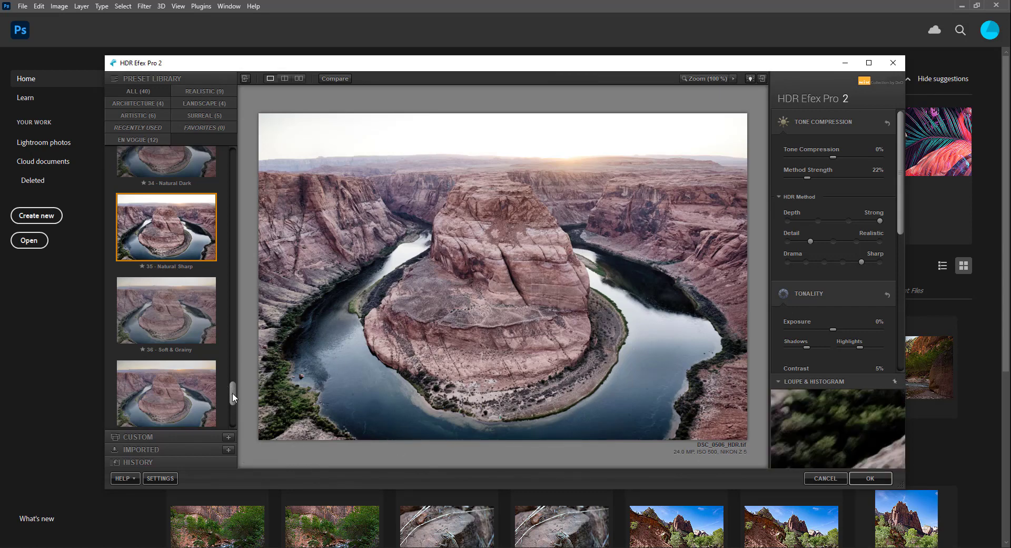
Compare the 03 - Deep 1 and 04 - Deep 2 presets on the merged image and settle on 03 - Deep 1.
drag(232, 393, 240, 169)
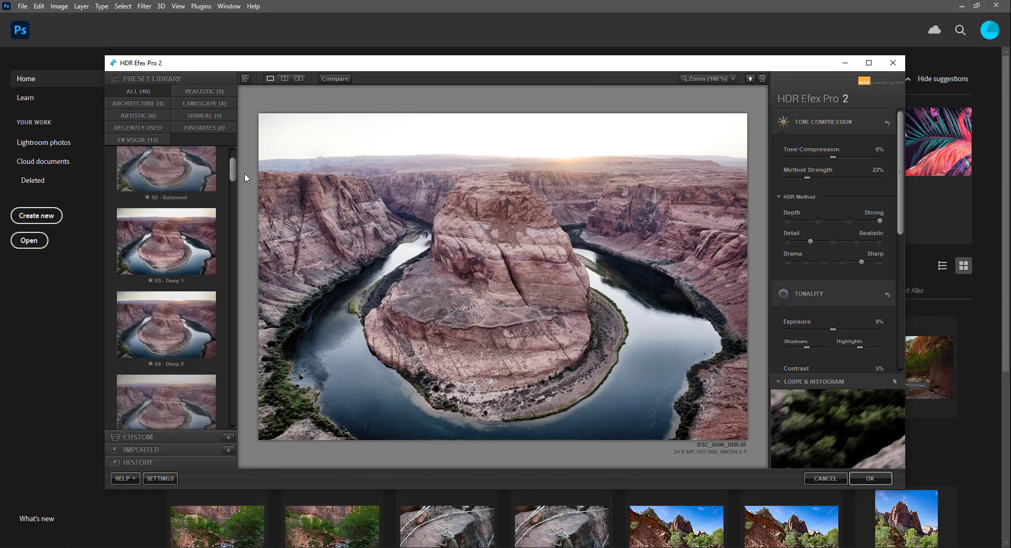
click(198, 262)
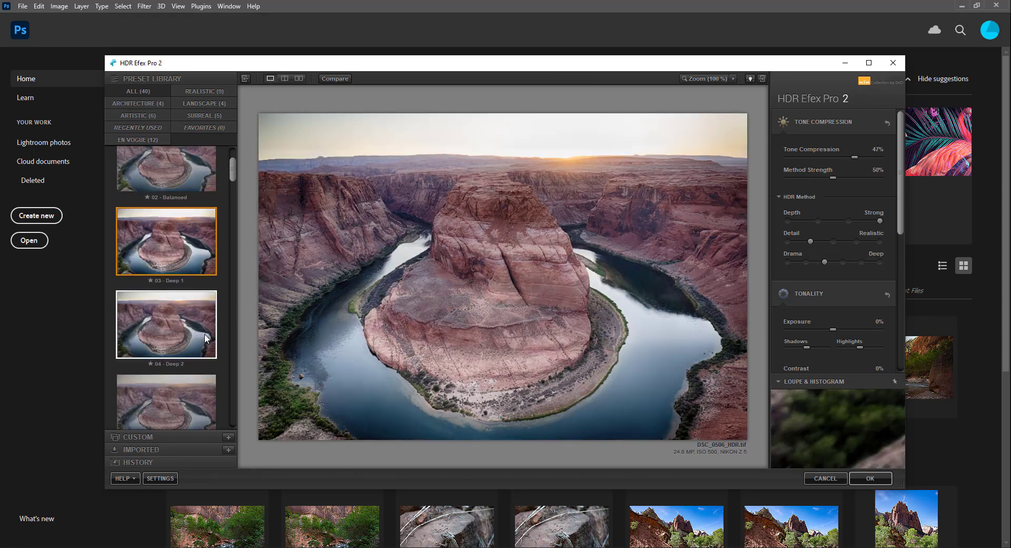
click(171, 345)
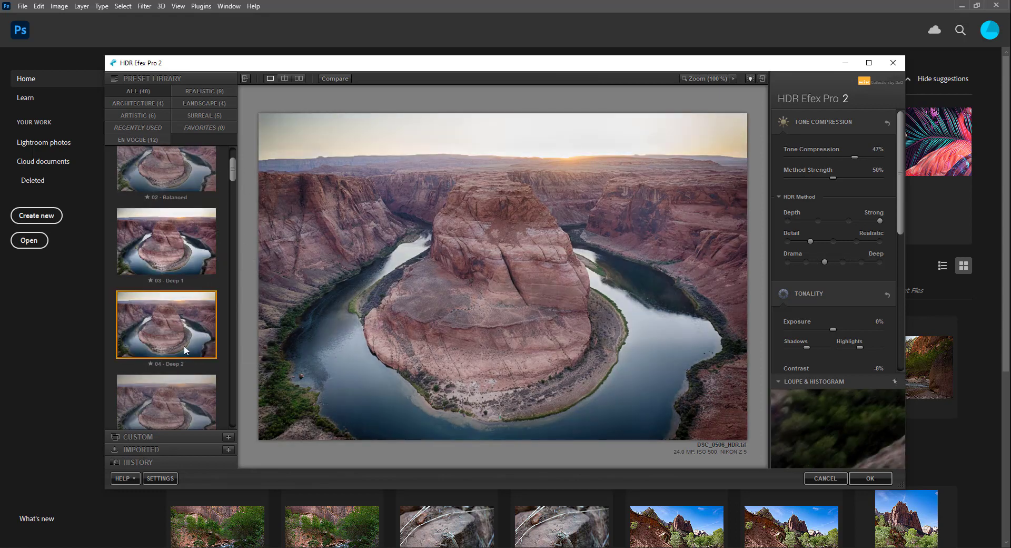
click(200, 235)
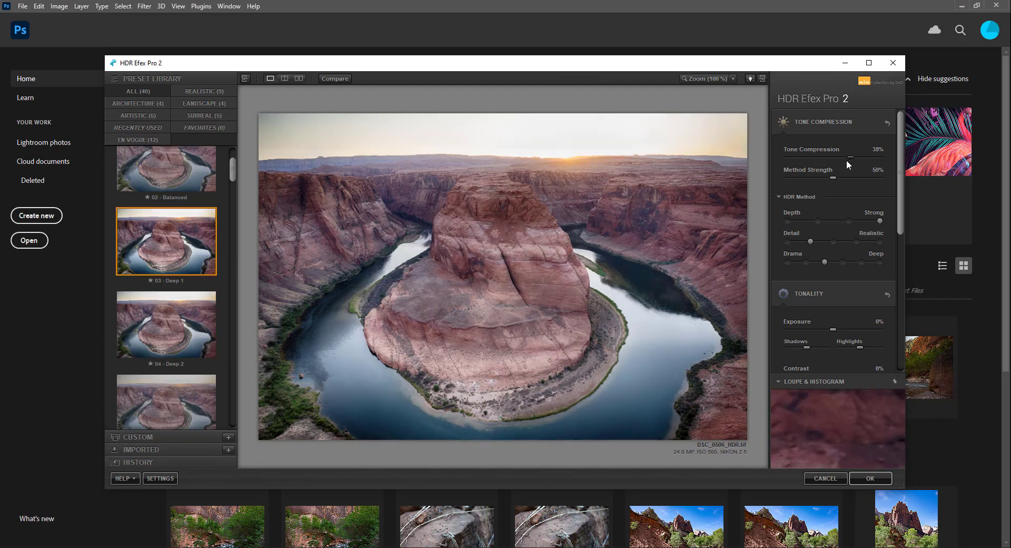
Set Tone Compression to -1% and compare the Normal and Subtle depth options of the HDR method, keeping Strong.
drag(855, 157, 839, 163)
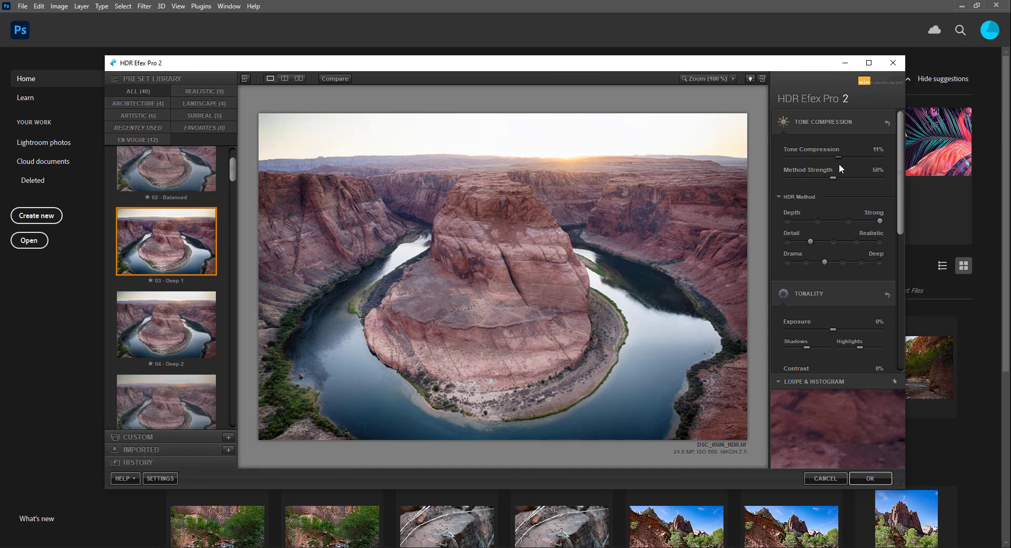
drag(841, 164, 833, 163)
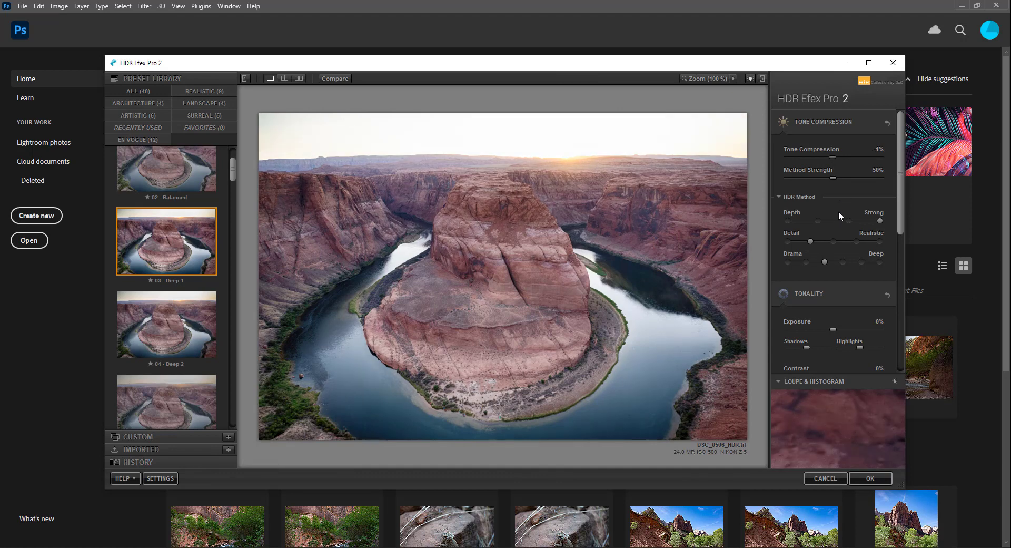
click(848, 220)
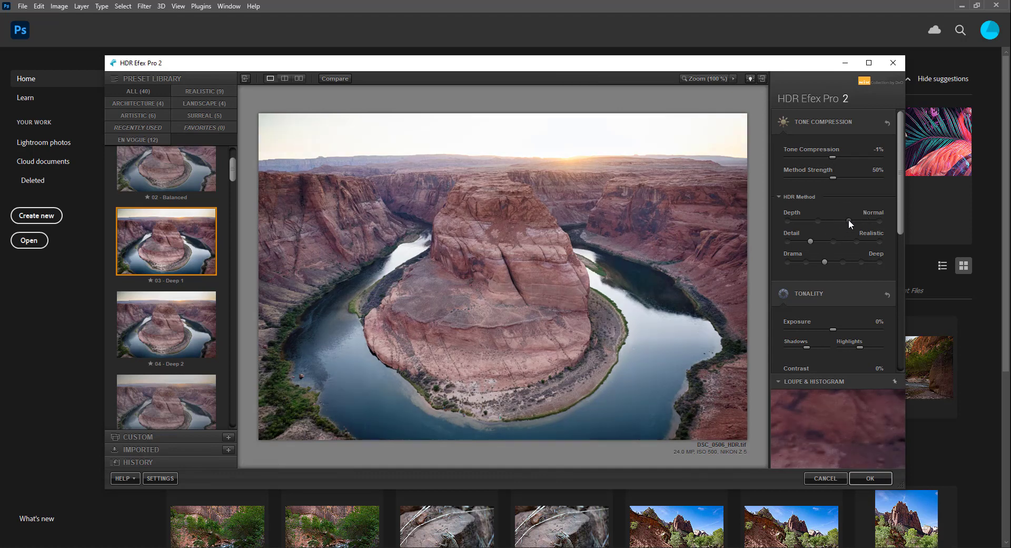
click(817, 218)
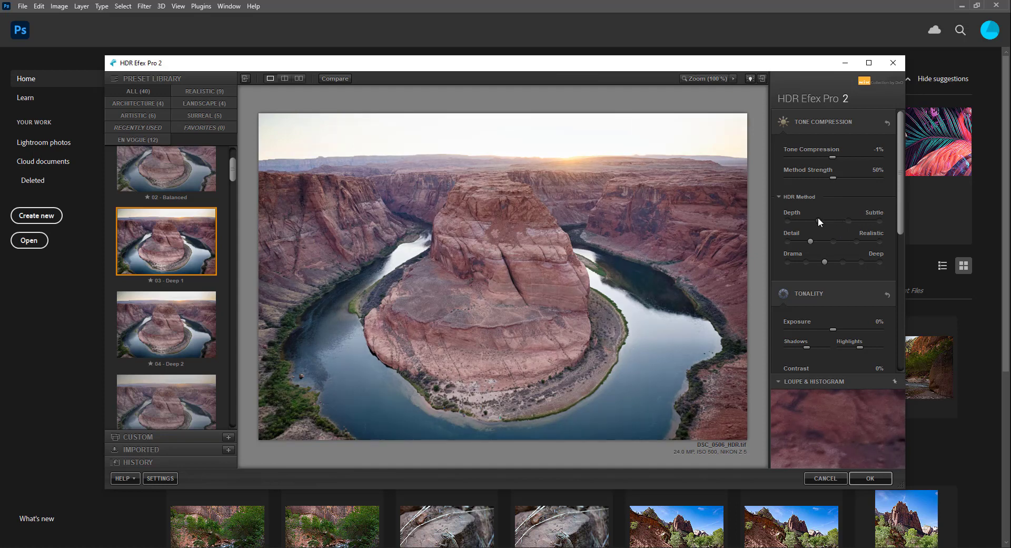
click(879, 221)
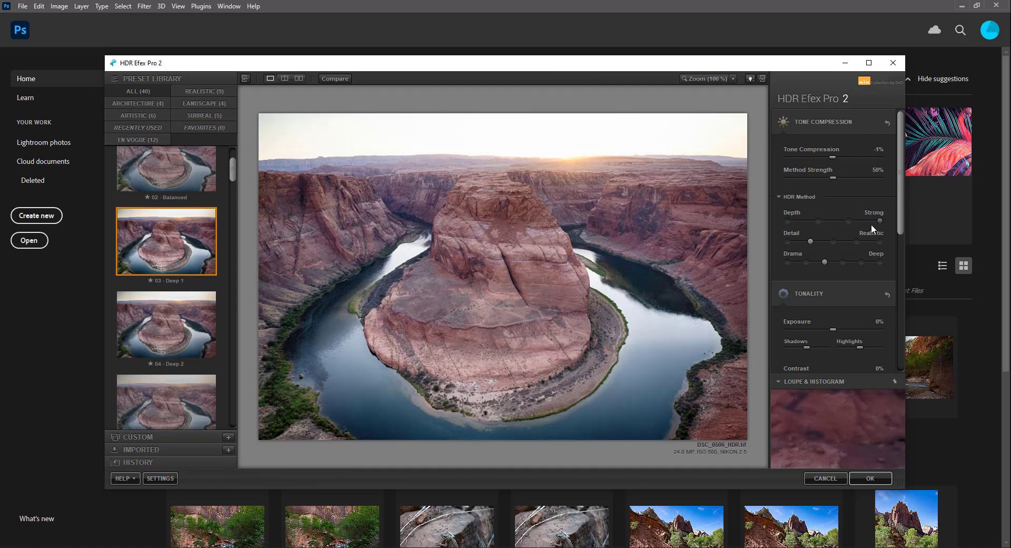
Review the tonality and color settings of the HDR and accept the result as a Photoshop document.
scroll(858, 285, down, 4)
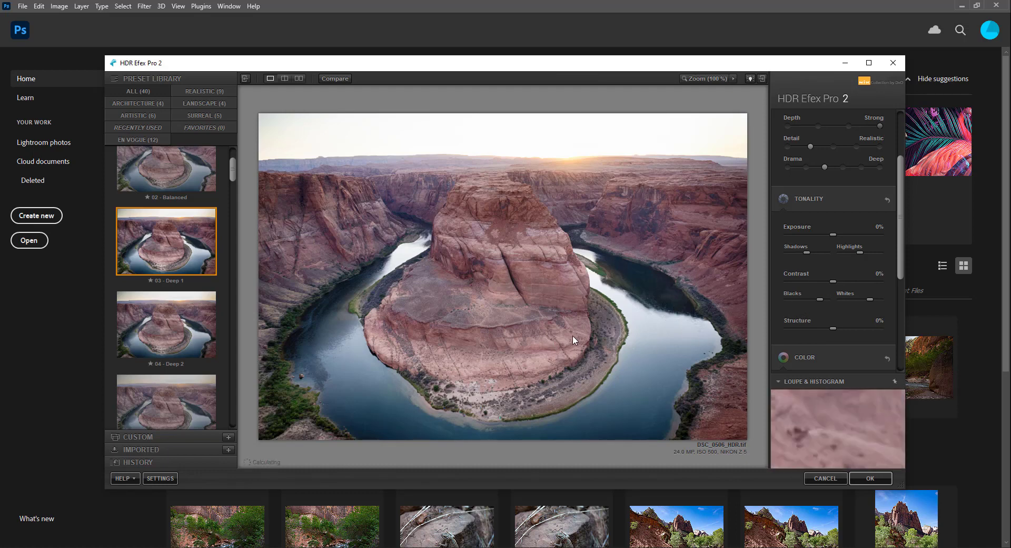
scroll(830, 289, down, 2)
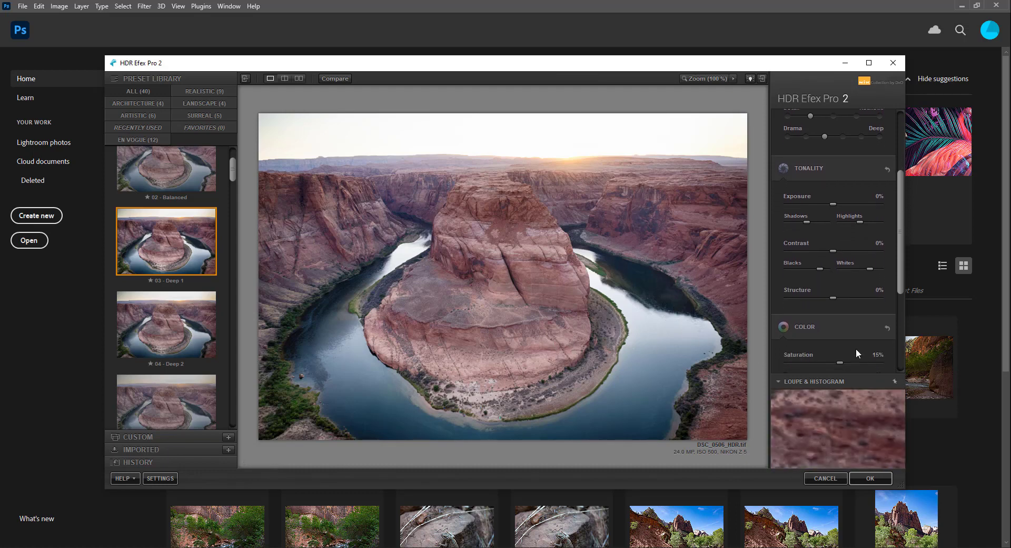
scroll(823, 350, down, 1)
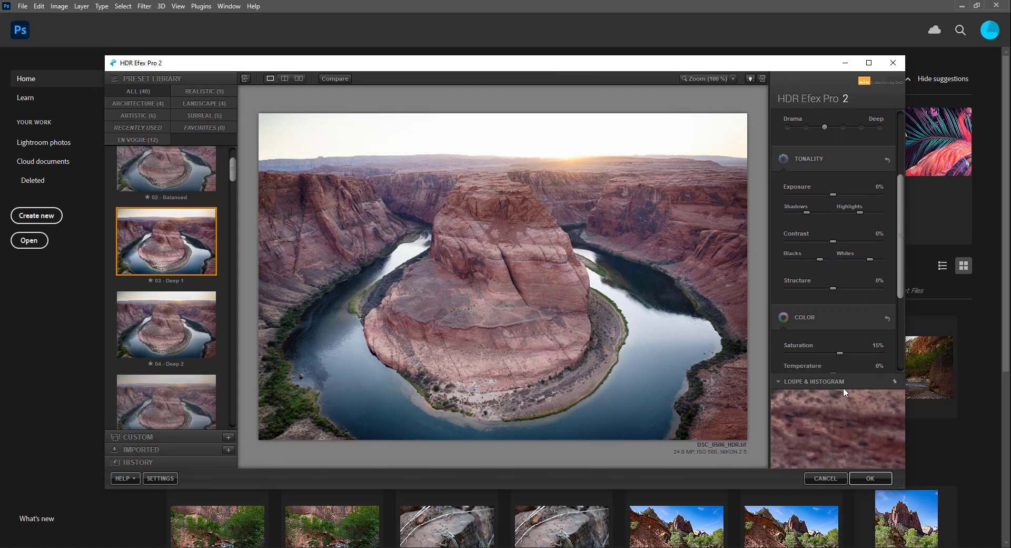
click(861, 477)
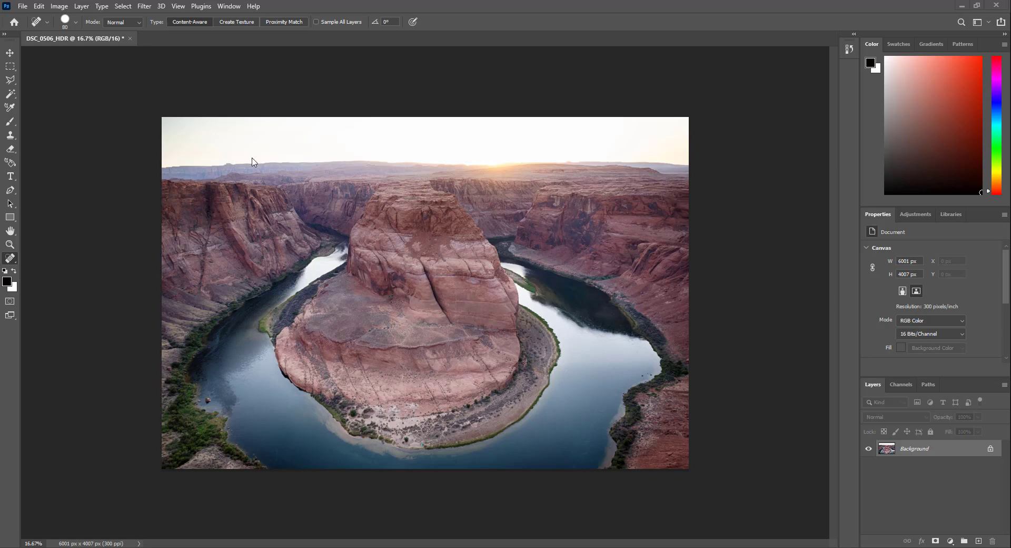
Open the HDR image in the Camera Raw Filter and set Contrast to +15 and Highlights to -73.
click(146, 8)
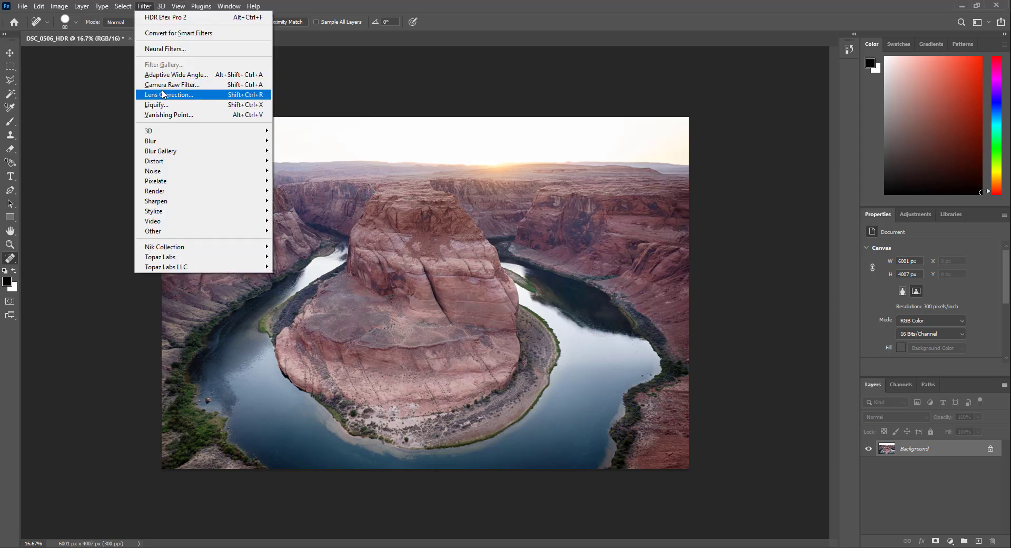
click(177, 88)
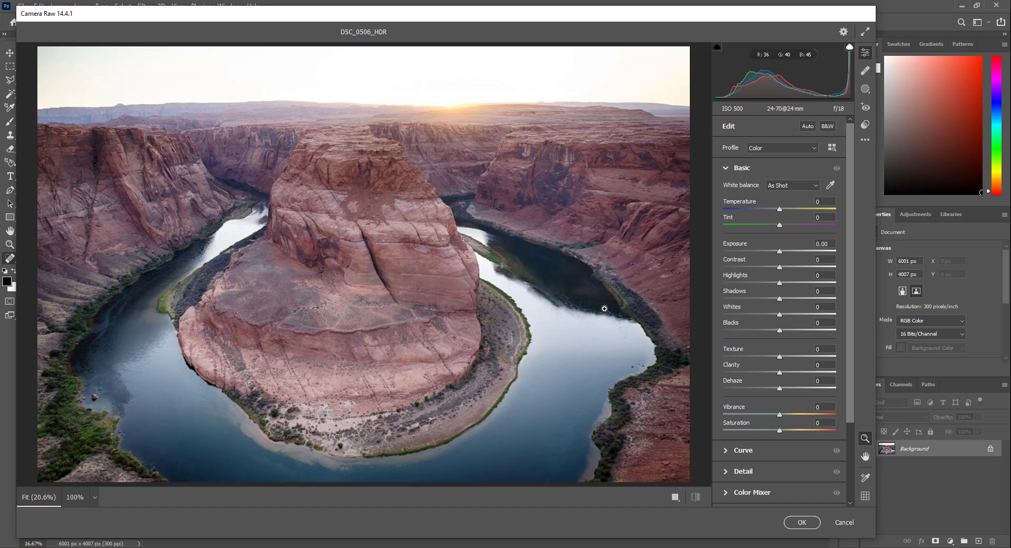
mouse_move(778, 268)
mouse_down()
mouse_move(788, 266)
mouse_move(778, 285)
mouse_move(766, 282)
mouse_up()
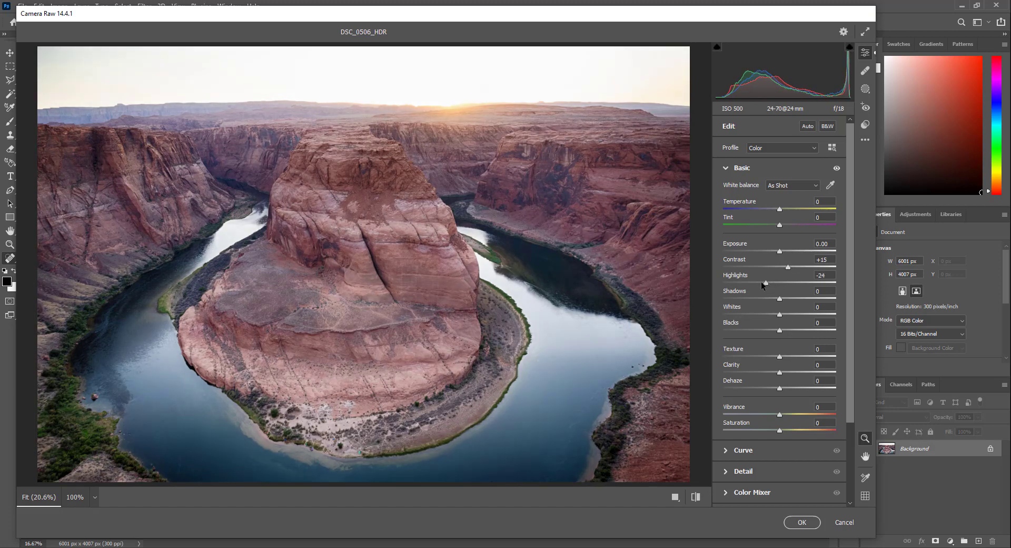
drag(767, 284, 741, 287)
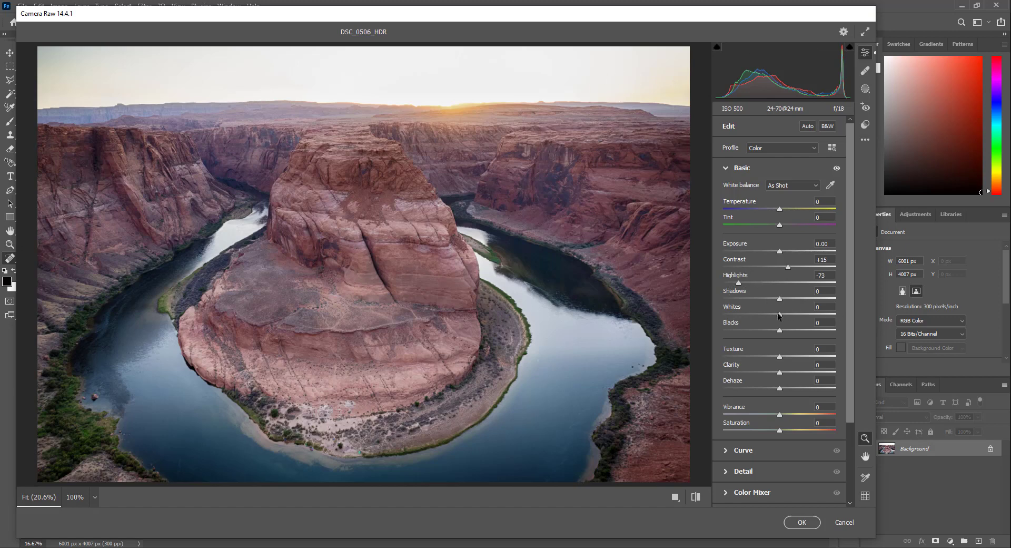
Set Shadows to -4, Dehaze to +19 and Clarity to -1 in the basic adjustments.
mouse_move(779, 298)
mouse_down()
mouse_move(766, 298)
mouse_move(809, 293)
mouse_move(775, 294)
mouse_up()
mouse_move(780, 390)
mouse_down()
mouse_move(798, 391)
mouse_move(790, 389)
mouse_up()
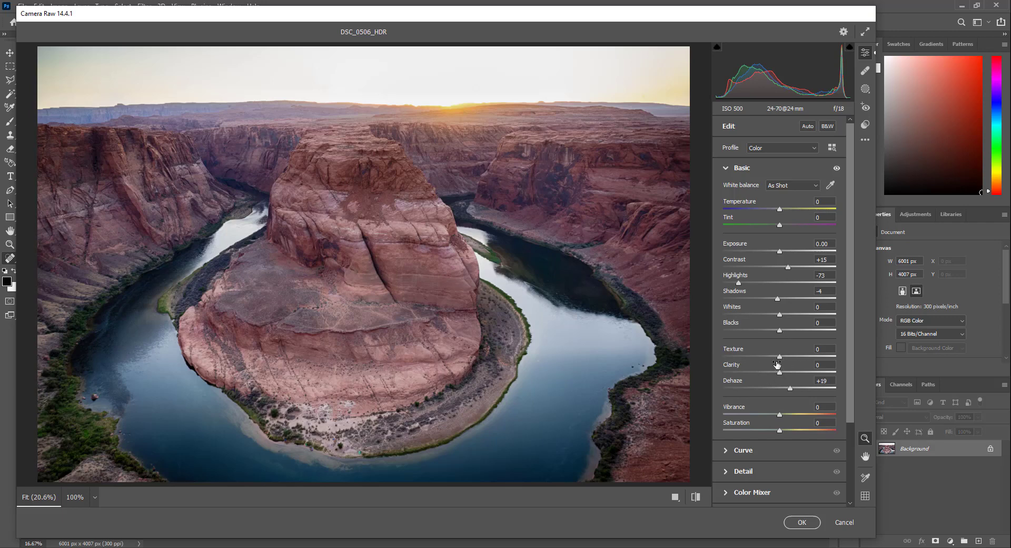
mouse_move(780, 373)
mouse_down()
mouse_move(835, 363)
mouse_move(780, 371)
mouse_up()
Set Whites to +21, Blacks to -5 and Vibrance to +8, slightly adjust the temperature, and apply the Camera Raw Filter.
drag(781, 331, 790, 312)
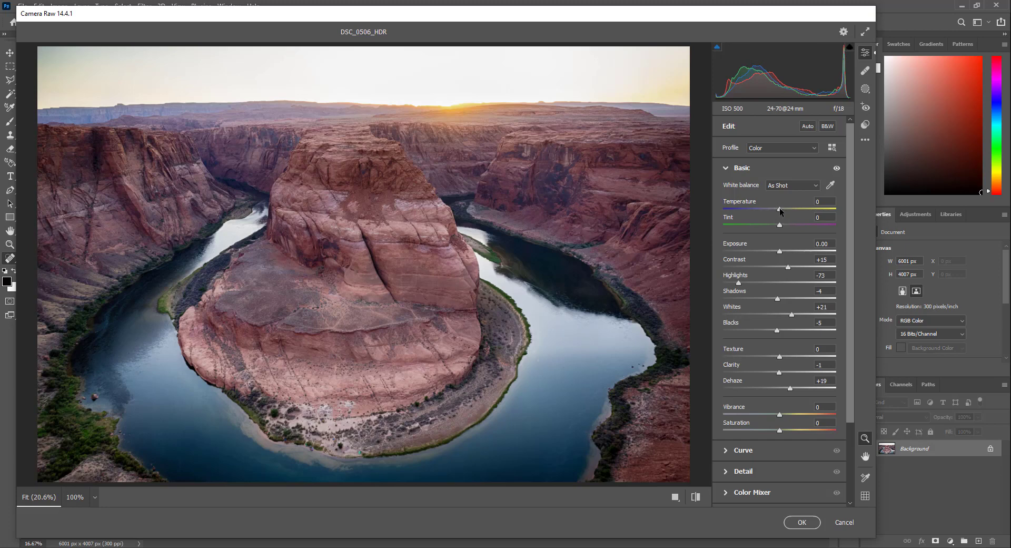
drag(779, 208, 781, 210)
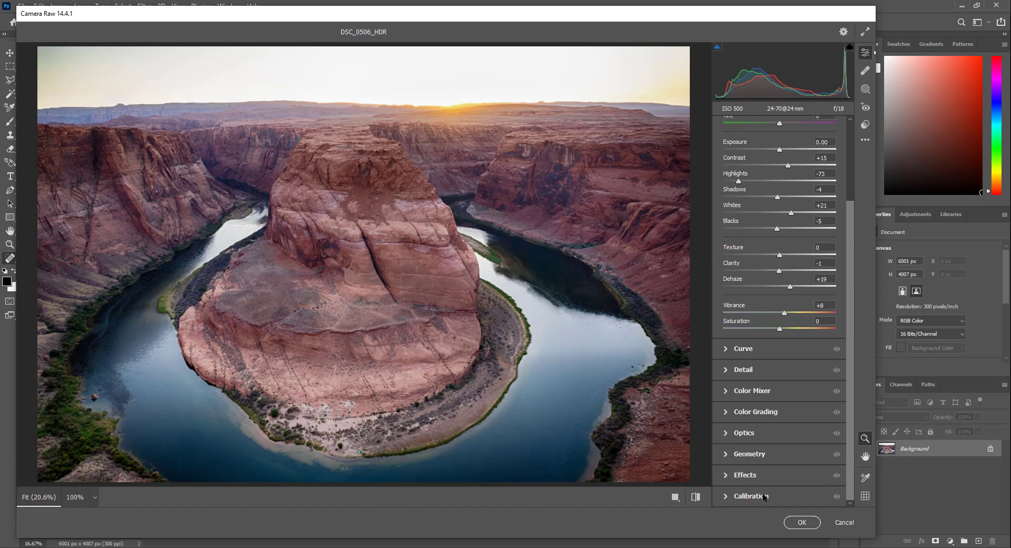
click(802, 521)
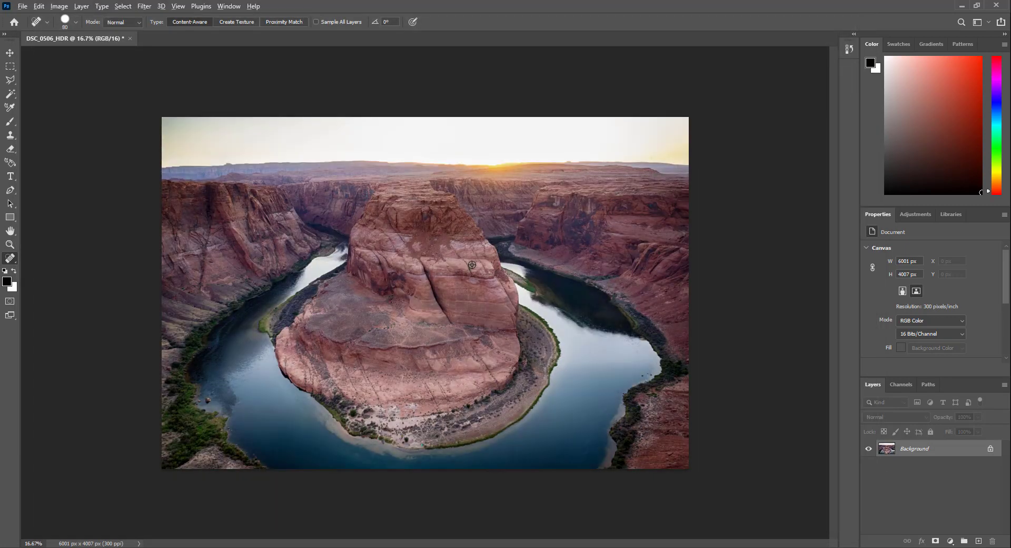
Retouch a spot in the sky above the distant mesa at the photo's left with the 80 px Spot Healing Brush.
scroll(471, 264, up, 3)
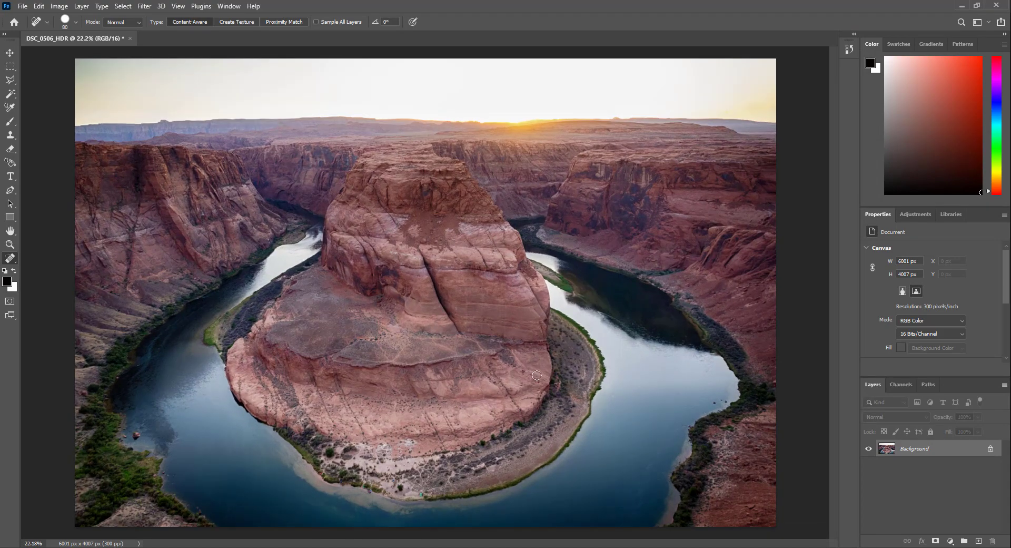
scroll(267, 117, up, 5)
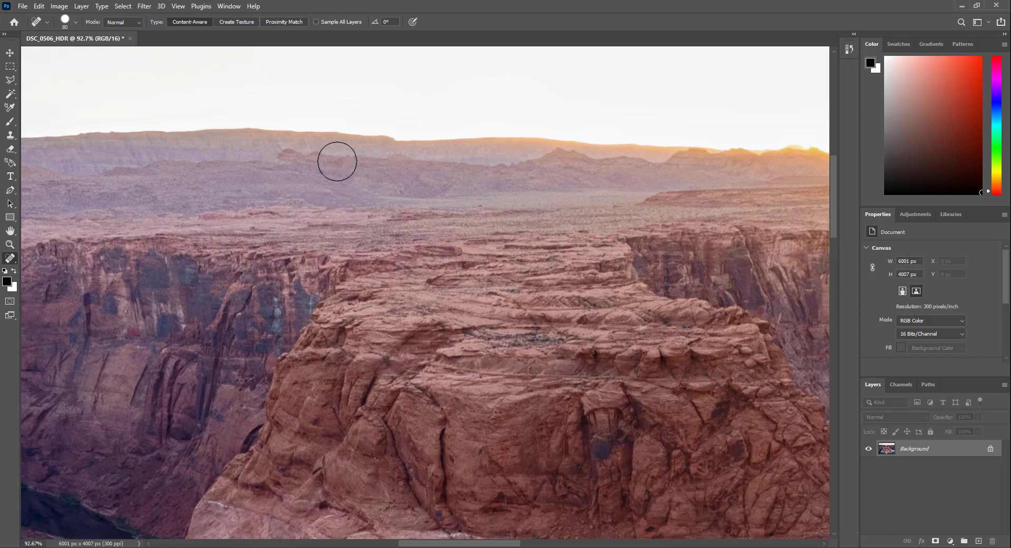
scroll(363, 158, up, 6)
scroll(434, 226, up, 1)
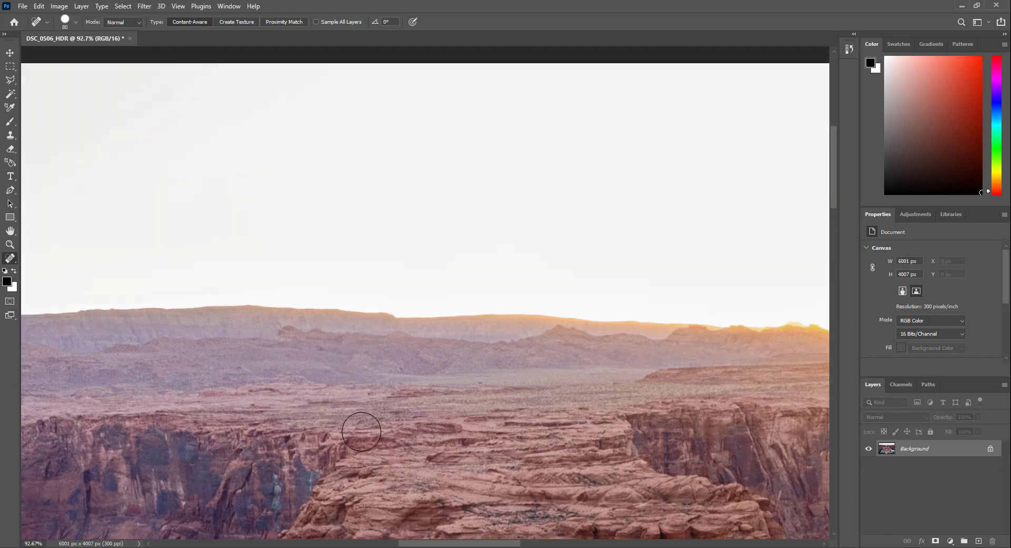
drag(495, 545, 401, 545)
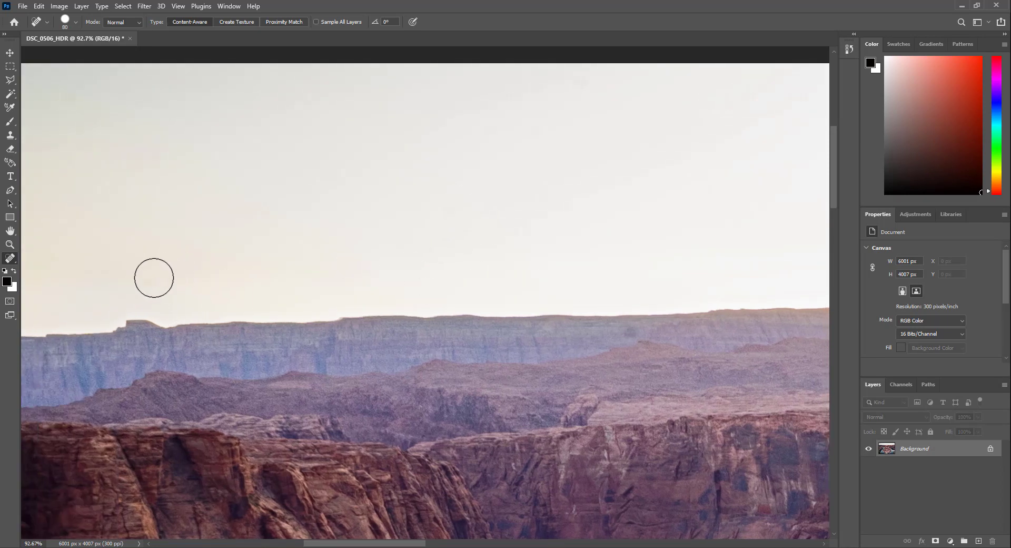
right_click(13, 262)
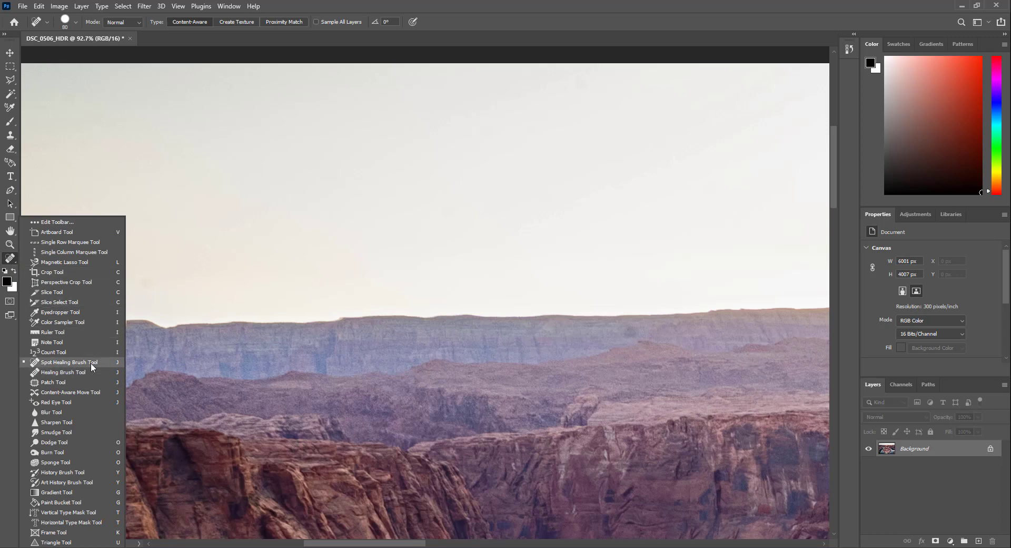
right_click(254, 284)
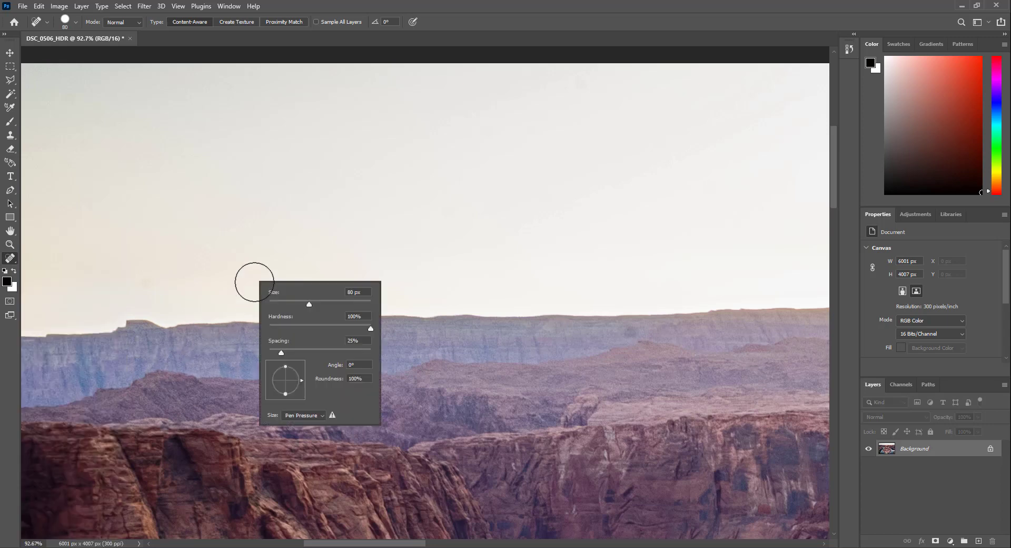
click(285, 40)
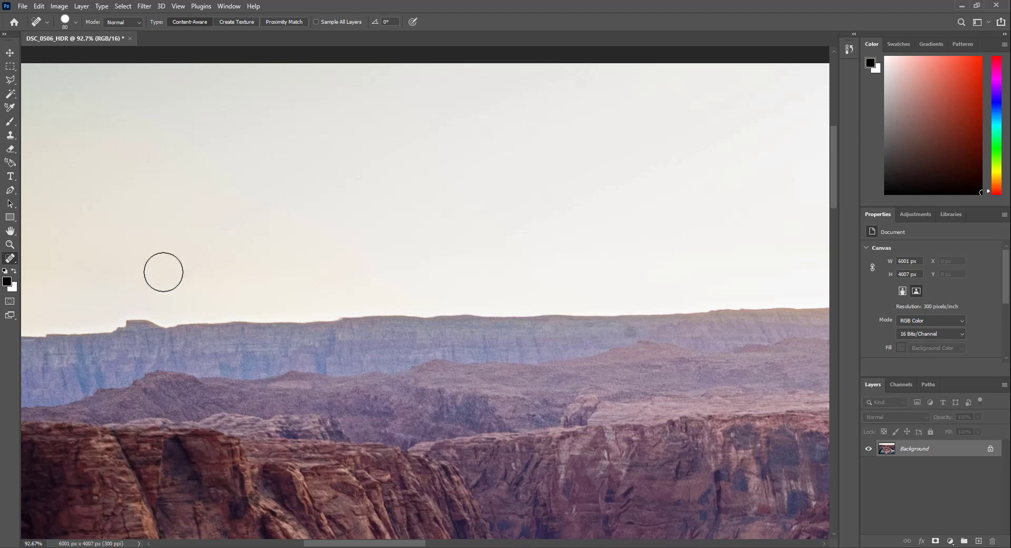
click(144, 283)
Paint over the dark upper-left corner of the sky with the Spot Healing Brush to even out its tone.
drag(367, 544, 315, 544)
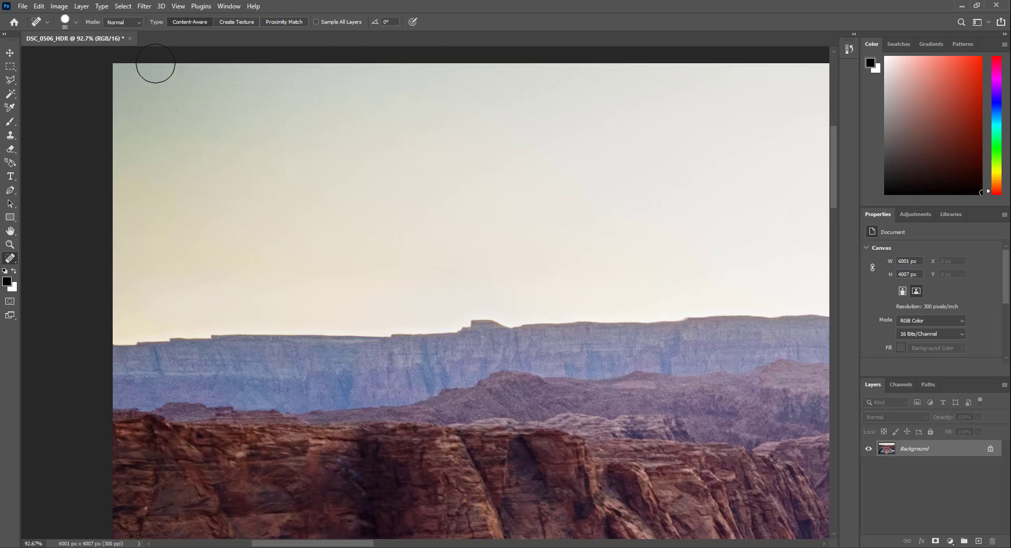
mouse_move(155, 64)
mouse_down()
mouse_move(71, 95)
mouse_move(161, 60)
mouse_move(70, 134)
mouse_move(197, 47)
mouse_move(118, 119)
mouse_move(105, 151)
mouse_move(251, 72)
mouse_move(130, 146)
mouse_move(73, 202)
mouse_move(323, 66)
mouse_move(299, 60)
mouse_move(23, 200)
mouse_move(15, 226)
mouse_move(261, 101)
mouse_move(161, 163)
mouse_move(104, 246)
mouse_move(153, 171)
mouse_move(389, 45)
mouse_up()
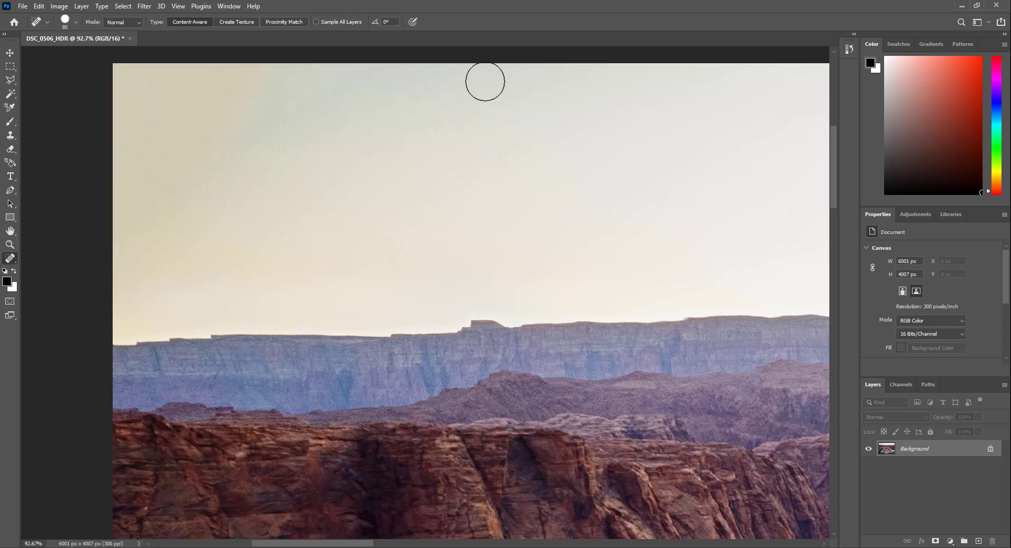
mouse_move(453, 62)
mouse_down()
mouse_move(269, 94)
mouse_move(316, 74)
mouse_move(272, 80)
mouse_move(331, 108)
mouse_move(221, 148)
mouse_move(492, 55)
mouse_move(313, 149)
mouse_move(173, 190)
mouse_move(95, 227)
mouse_move(203, 178)
mouse_move(332, 93)
mouse_move(113, 198)
mouse_move(382, 22)
mouse_move(313, 92)
mouse_up()
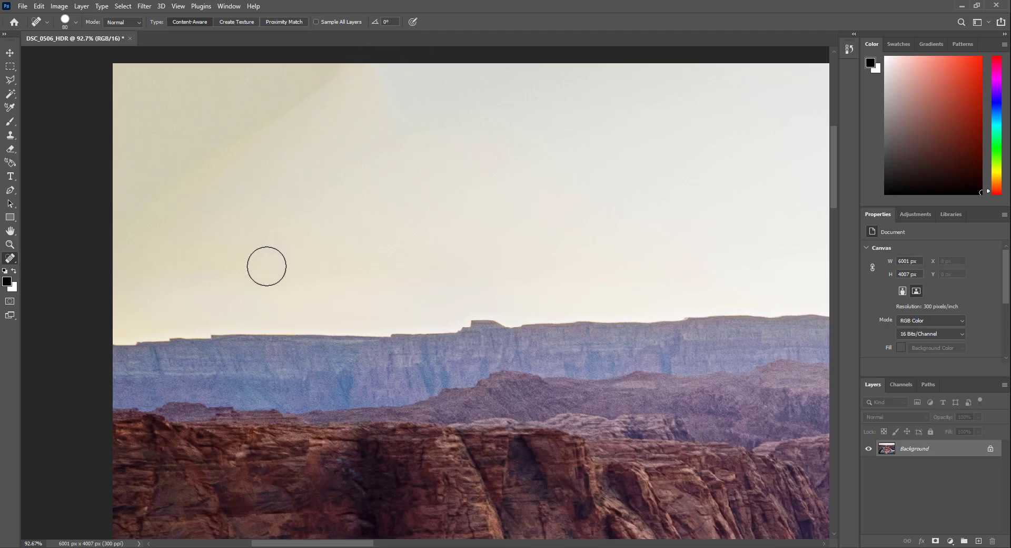
scroll(424, 237, down, 5)
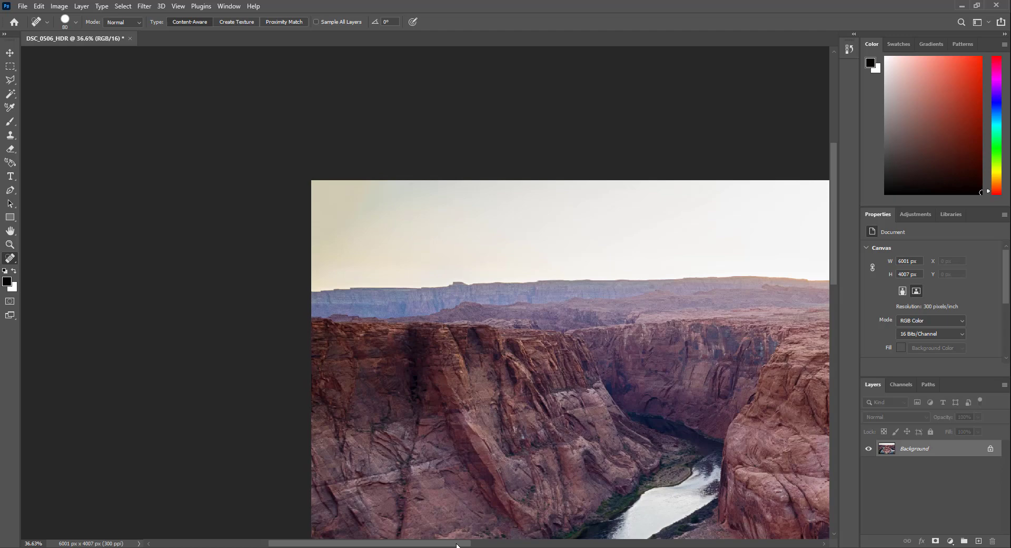
mouse_move(457, 545)
mouse_down()
mouse_move(573, 531)
mouse_move(635, 508)
mouse_up()
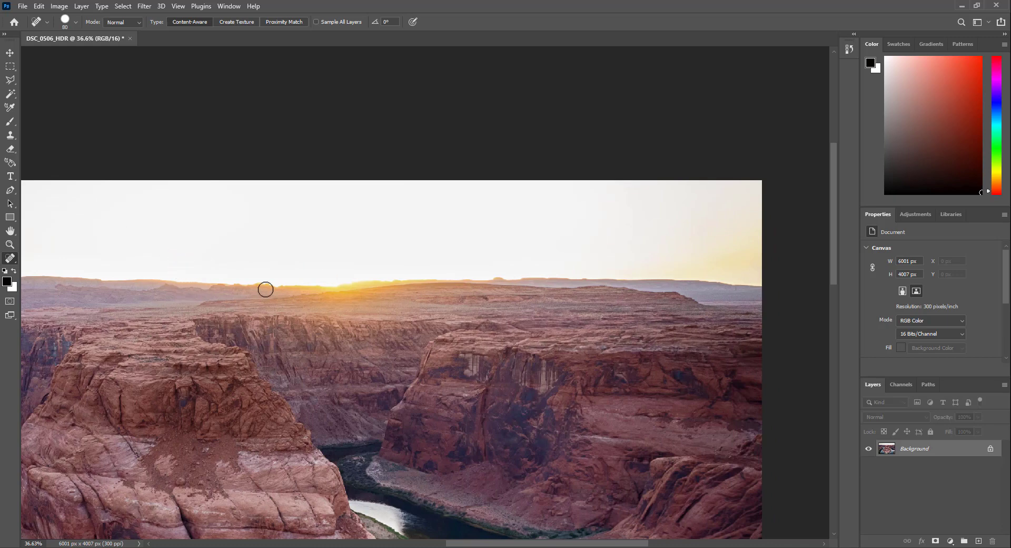
scroll(321, 389, down, 5)
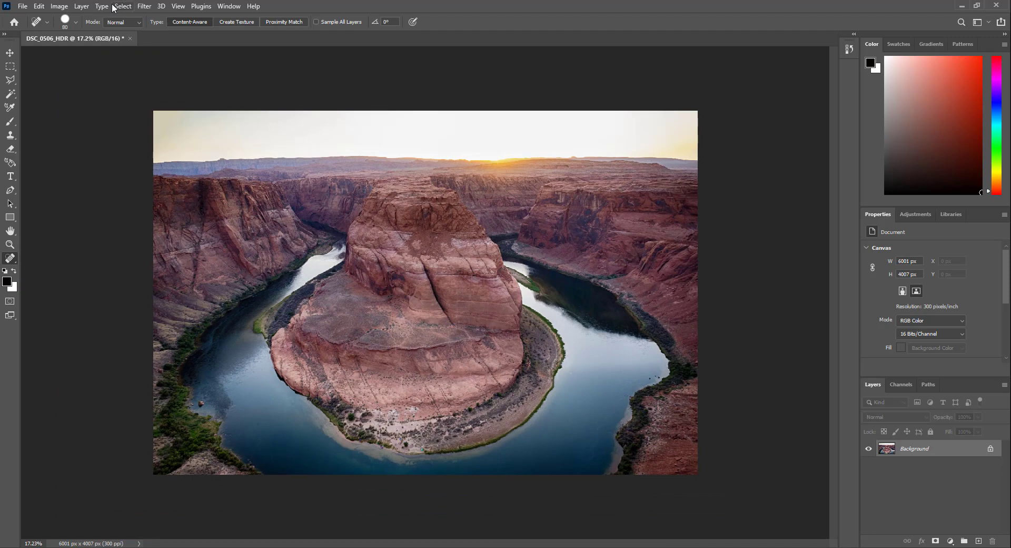
click(146, 7)
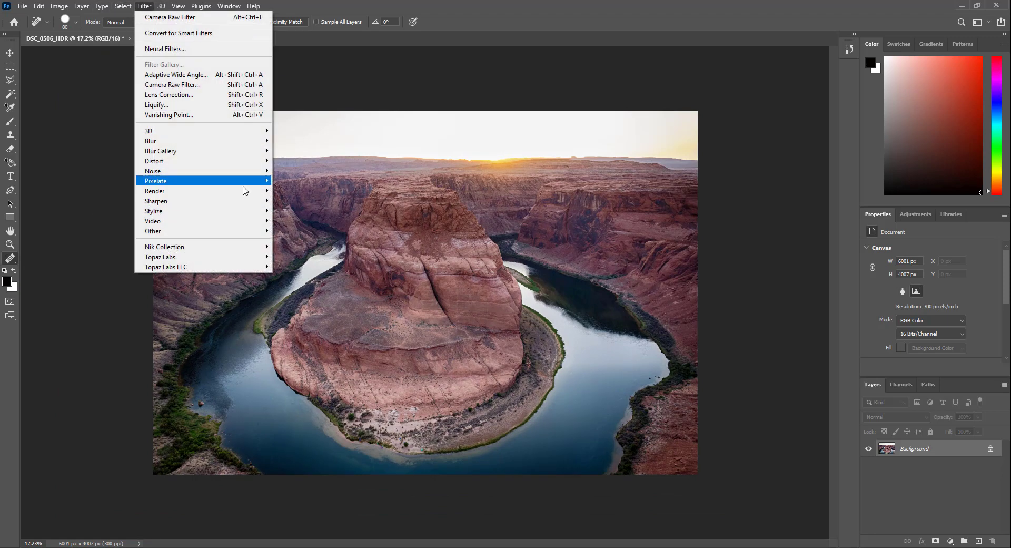
mouse_move(179, 263)
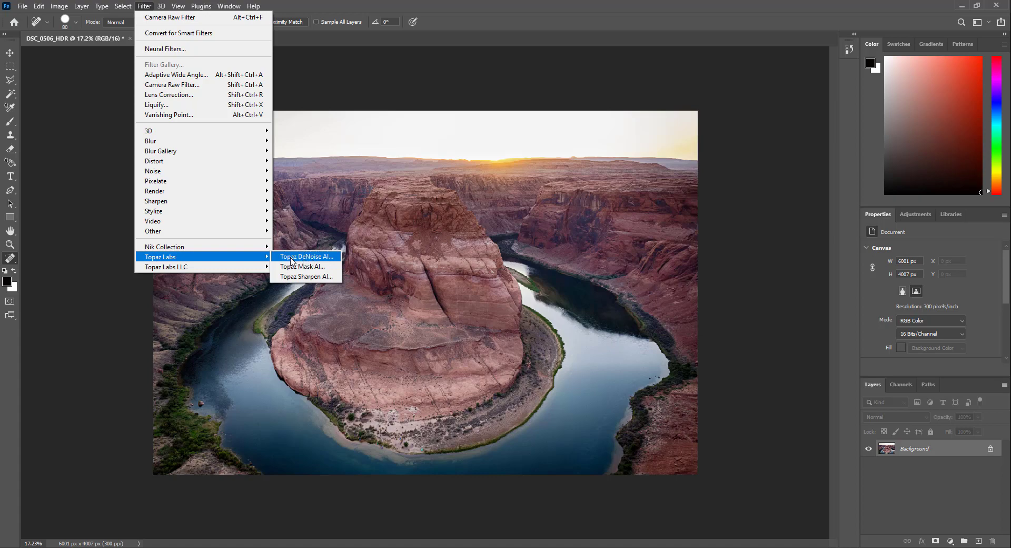
click(117, 316)
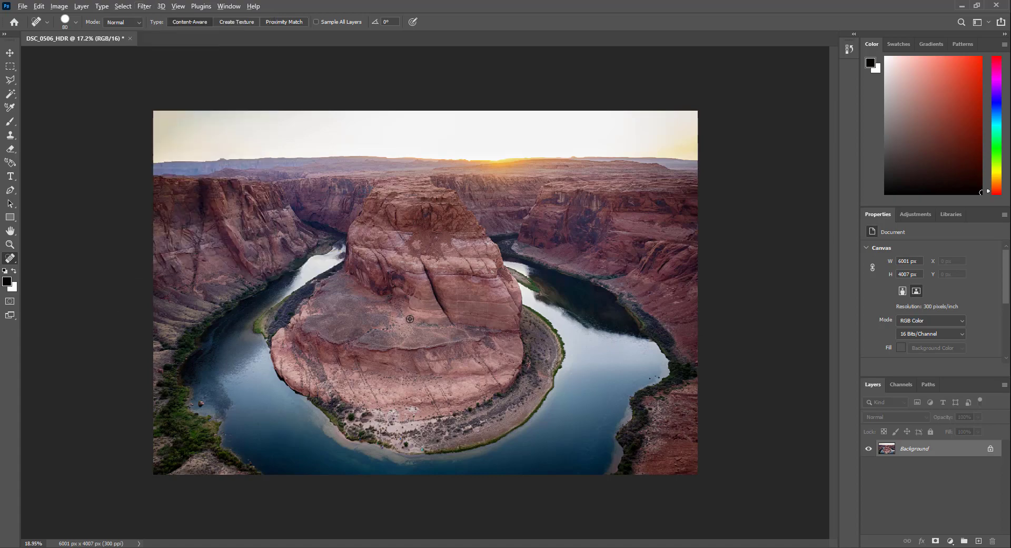
Examine the central rock formation, the sandy riverbank below it and the river bend at close range for noise and detail.
scroll(410, 319, up, 10)
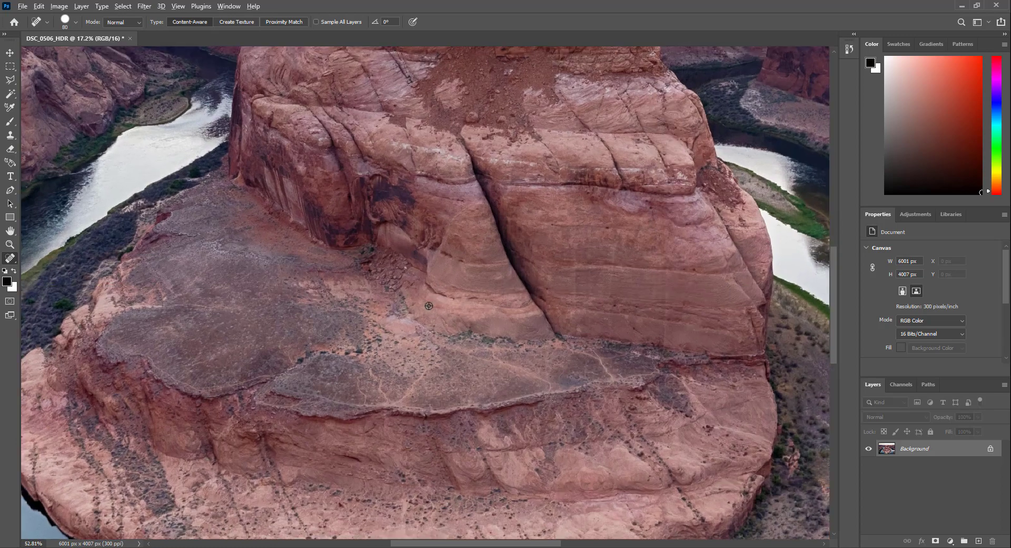
scroll(429, 305, up, 6)
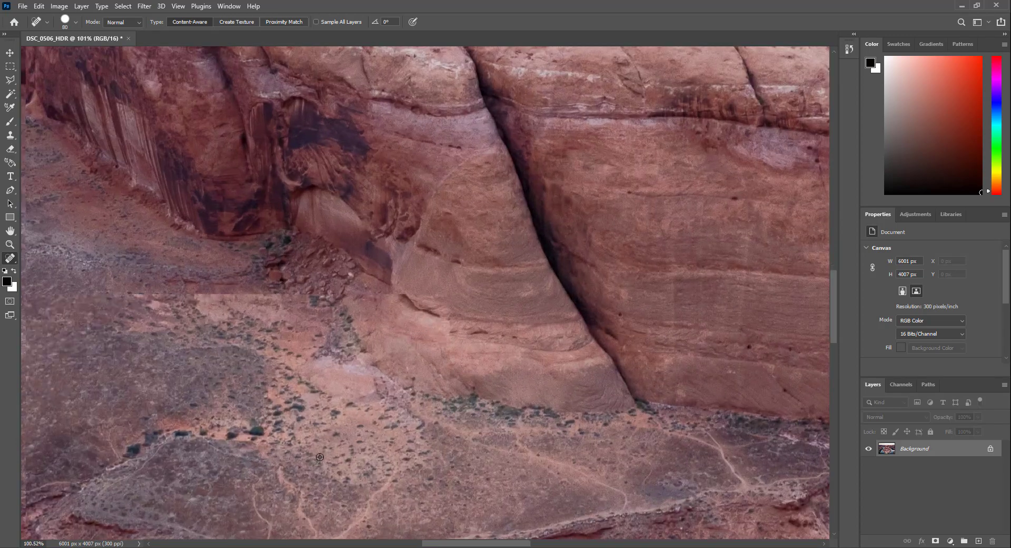
scroll(319, 457, up, 4)
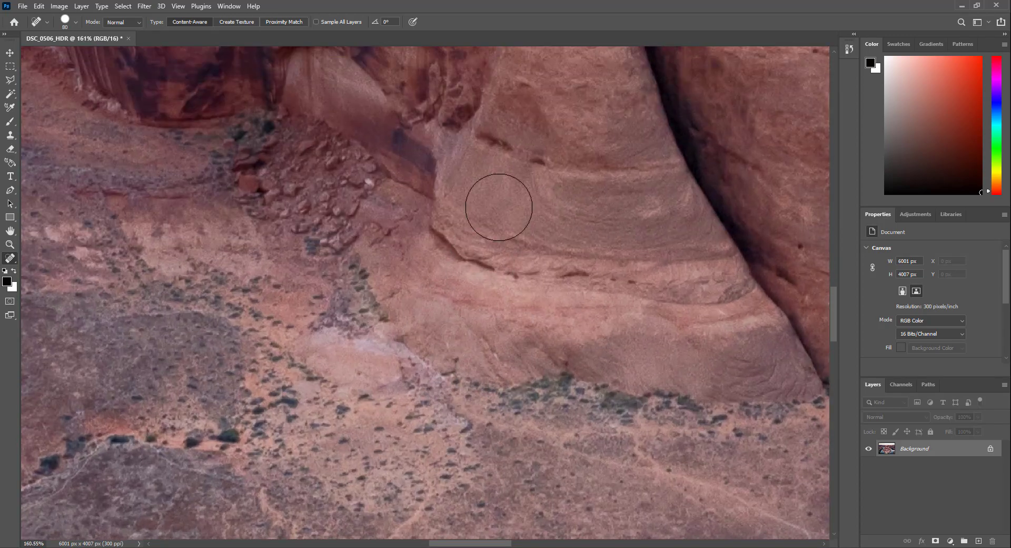
scroll(432, 349, down, 3)
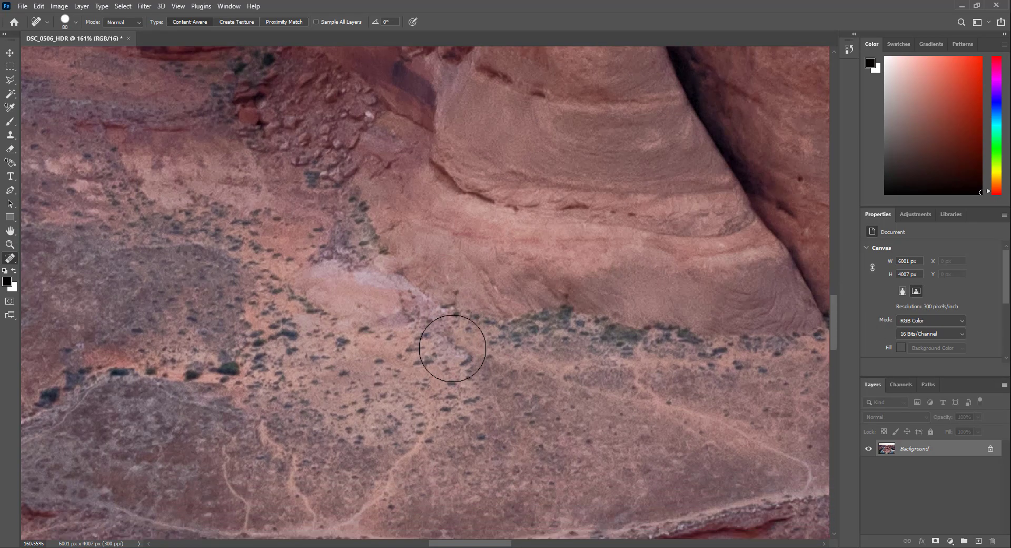
scroll(453, 348, down, 6)
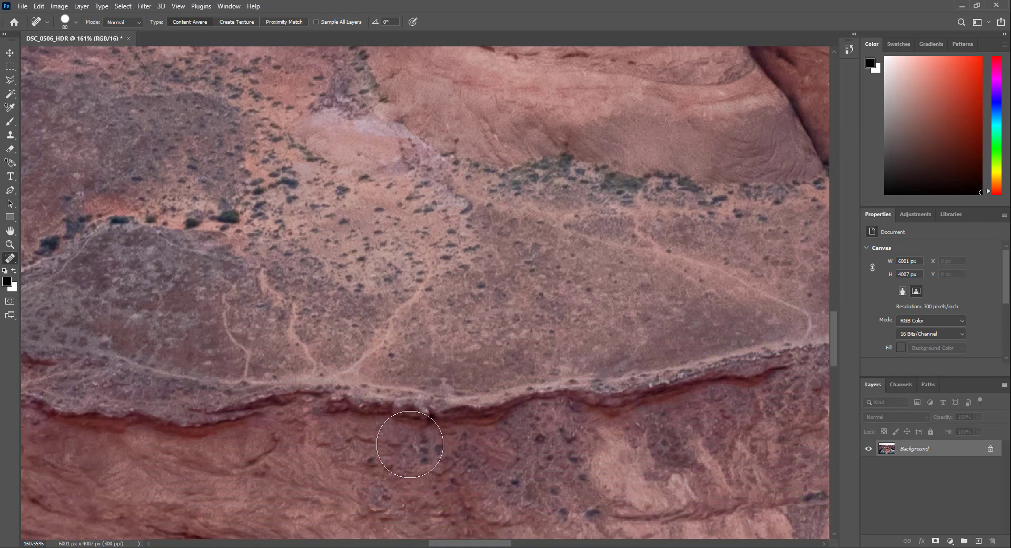
scroll(409, 444, down, 4)
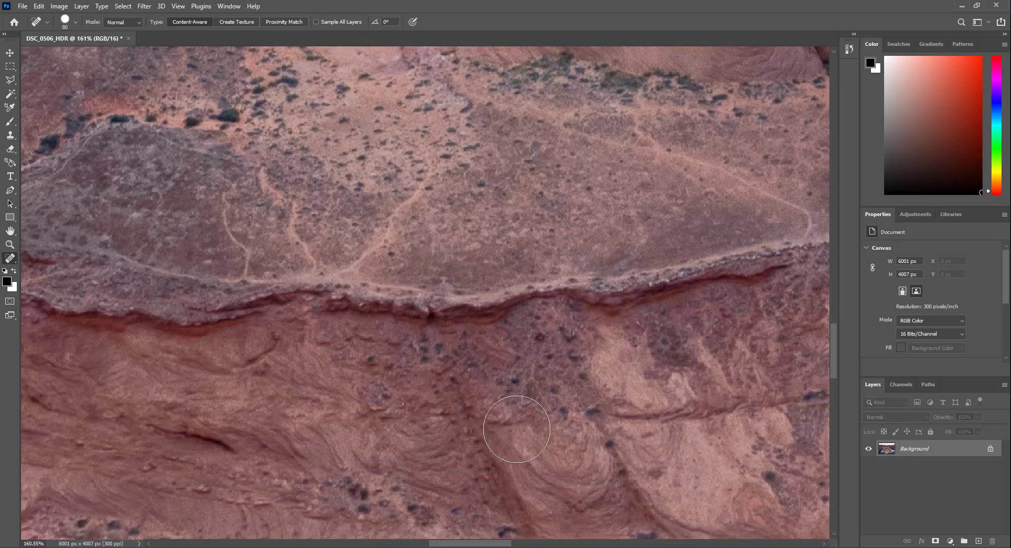
scroll(517, 428, down, 6)
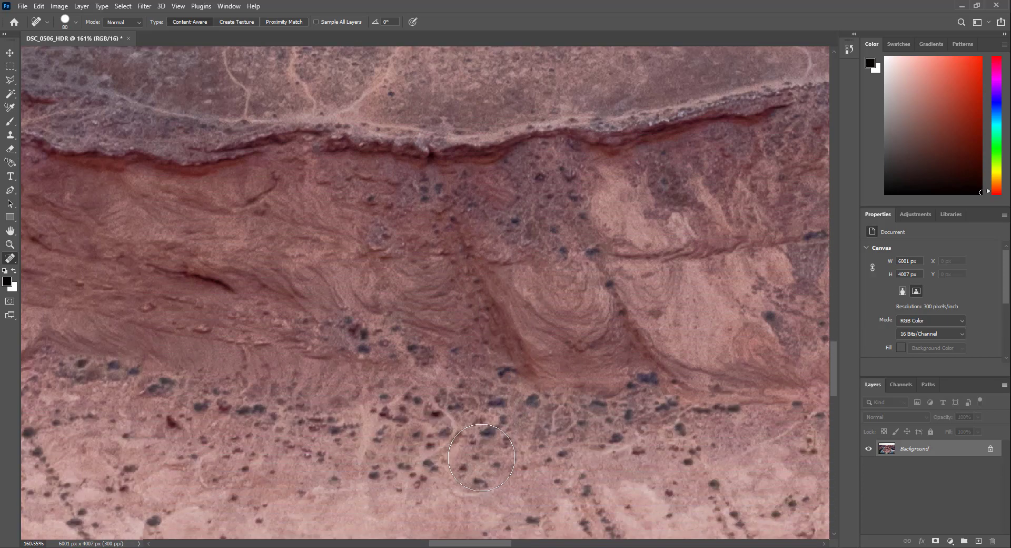
scroll(482, 457, down, 4)
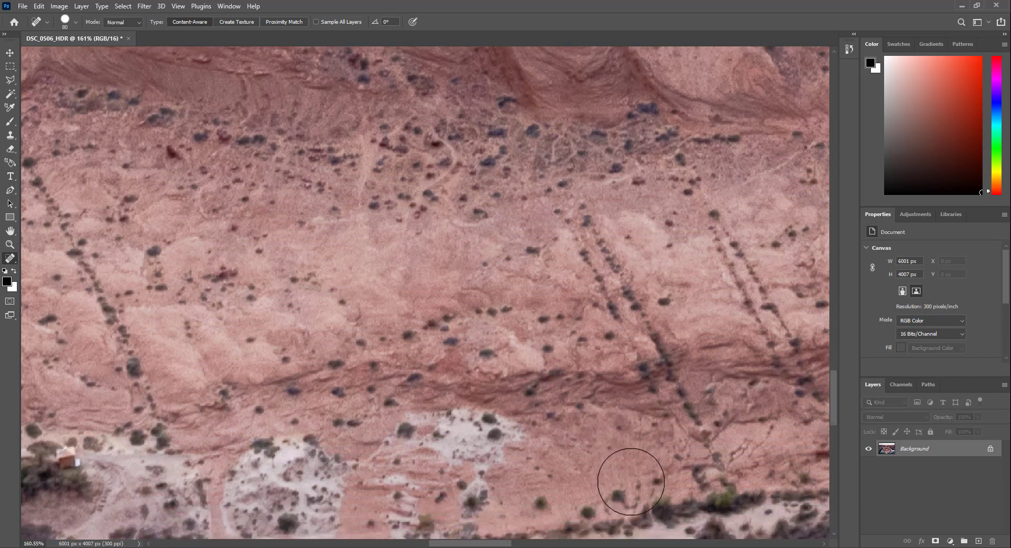
scroll(423, 466, down, 5)
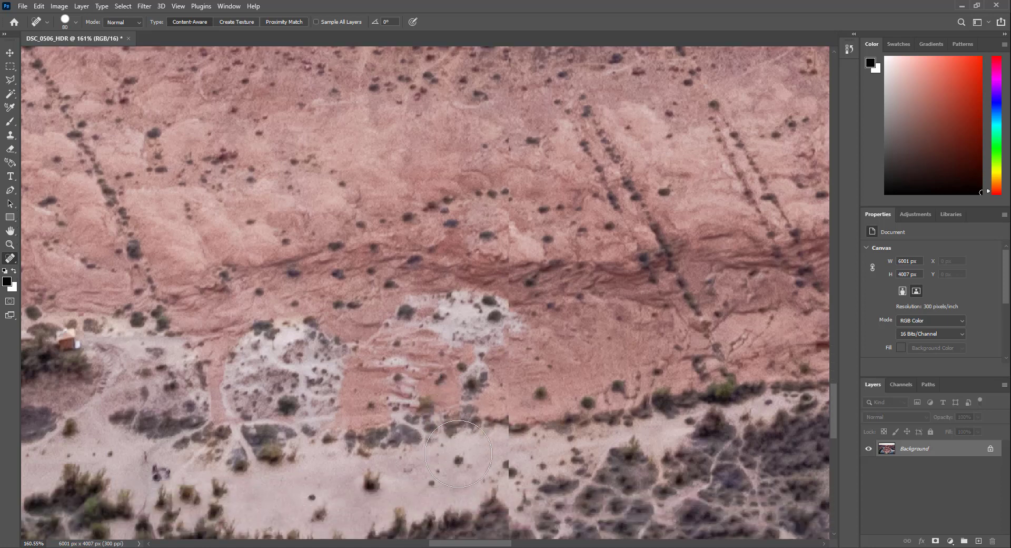
scroll(456, 472, down, 4)
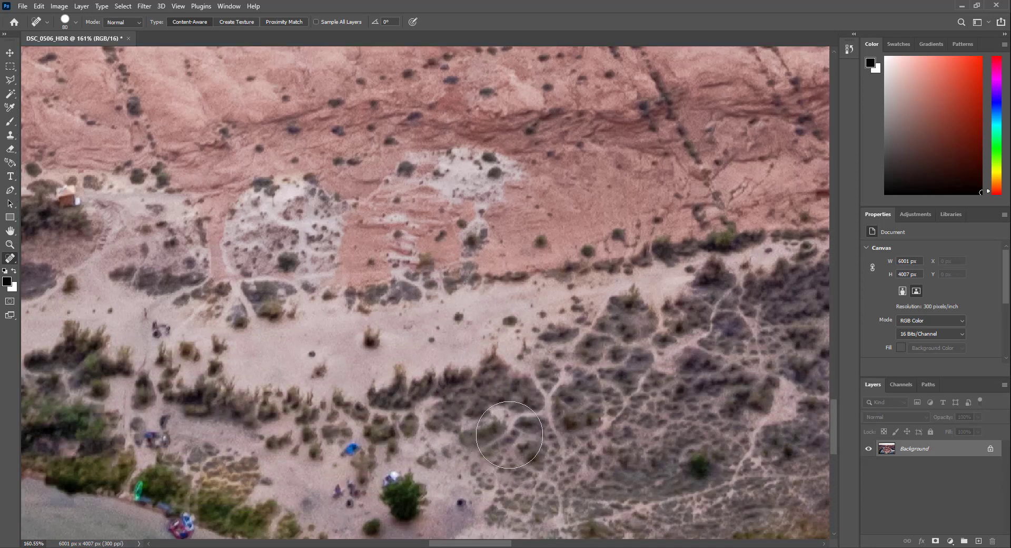
scroll(494, 466, down, 3)
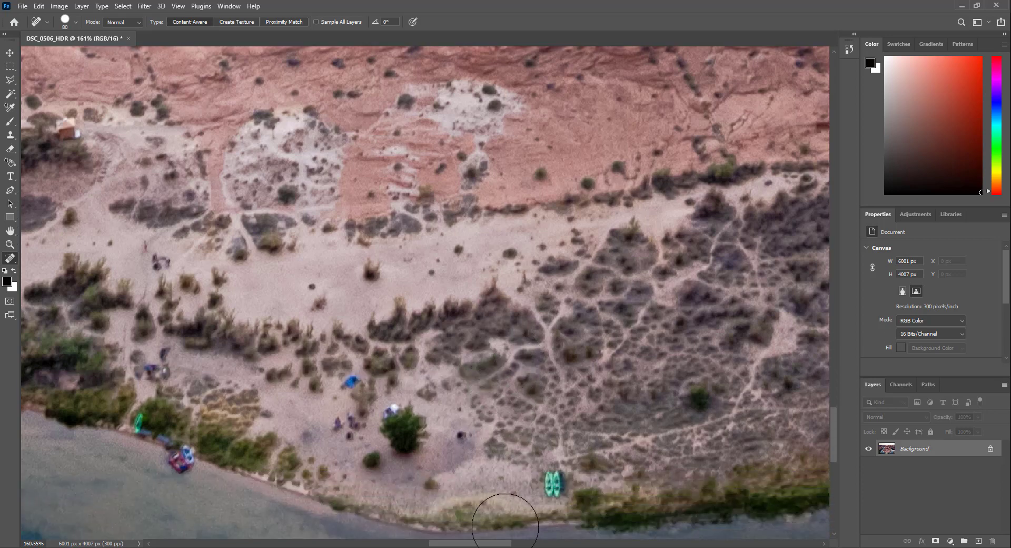
scroll(548, 360, down, 6)
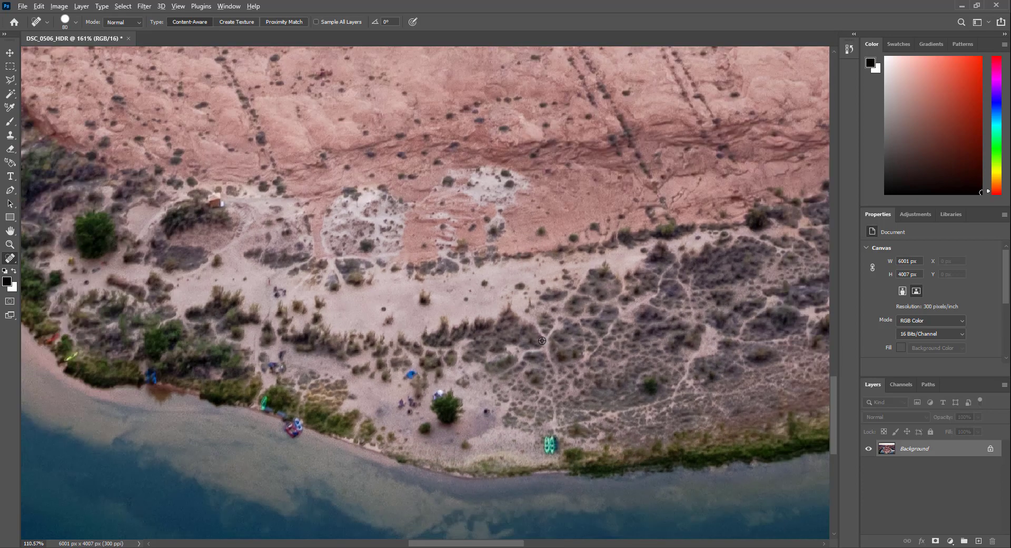
scroll(519, 331, down, 6)
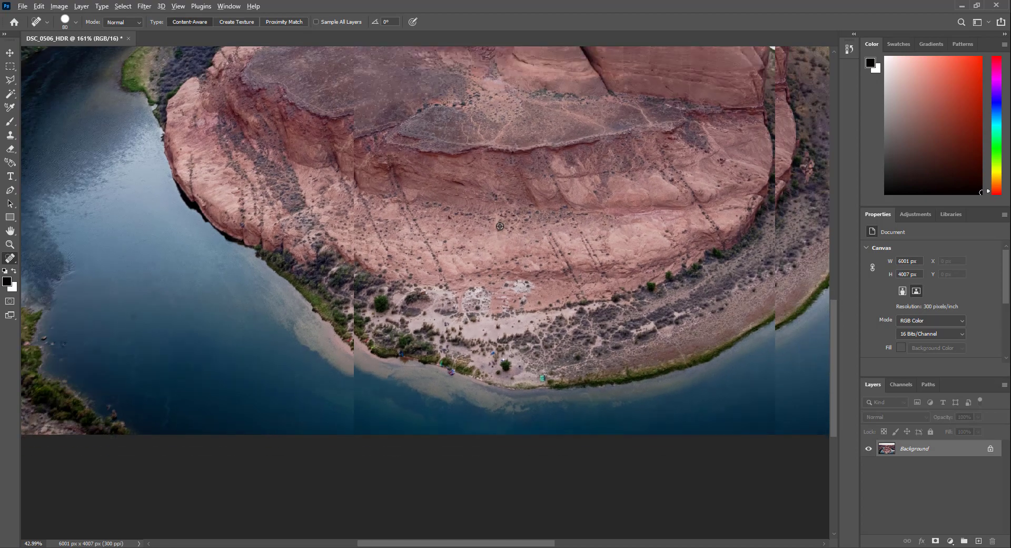
scroll(605, 139, up, 5)
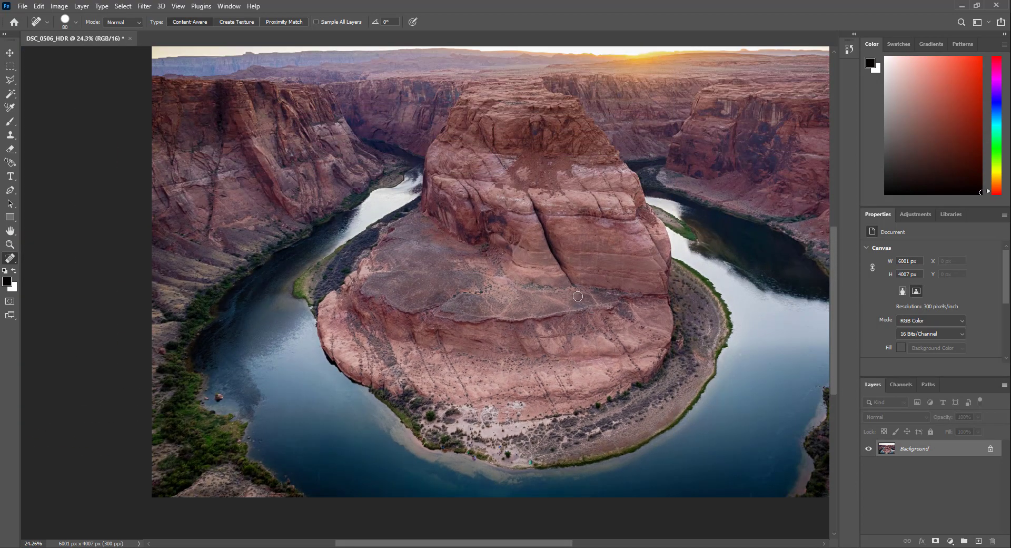
scroll(203, 287, up, 3)
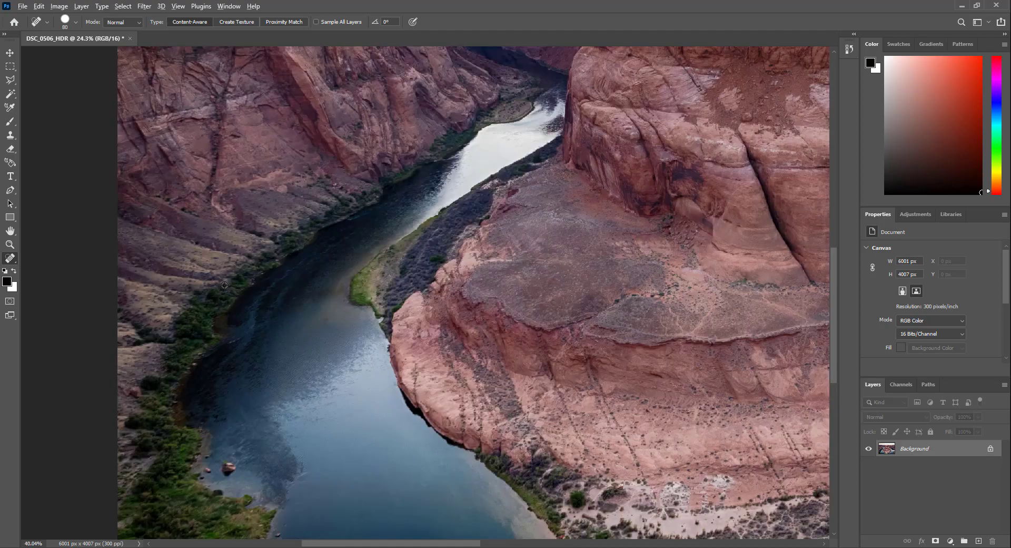
scroll(259, 271, down, 3)
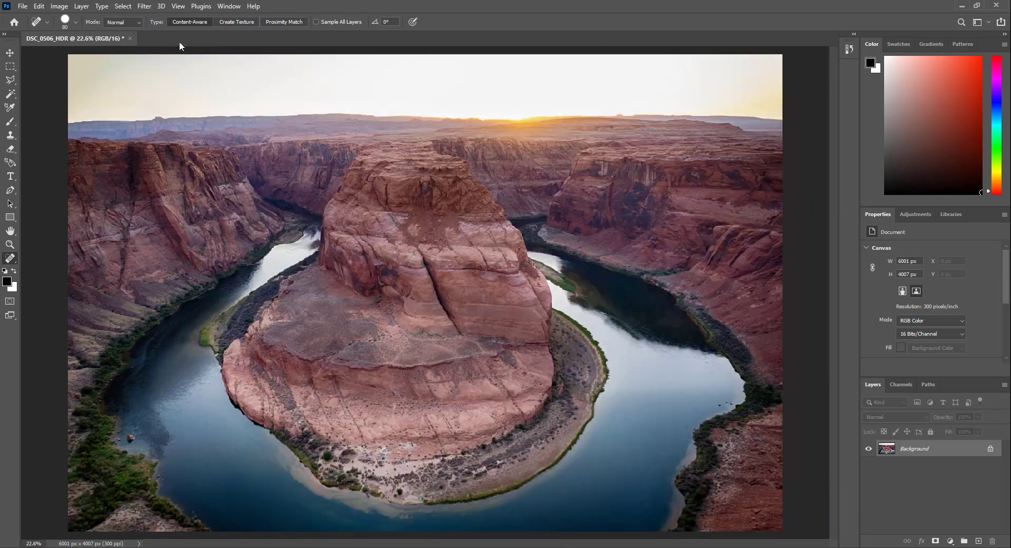
Run the Topaz DeNoise AI filter on the photo and dismiss its welcome screen.
click(144, 6)
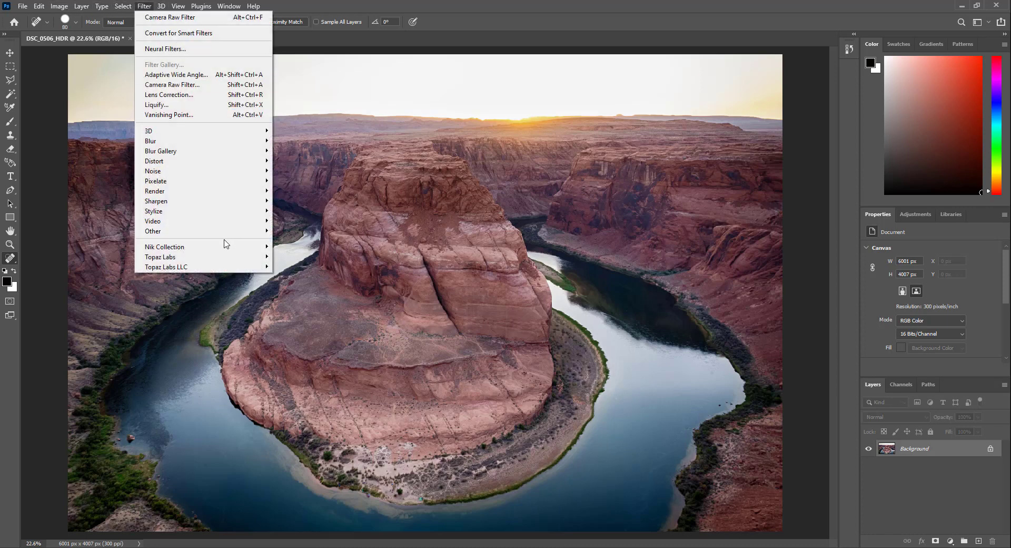
mouse_move(217, 258)
click(295, 256)
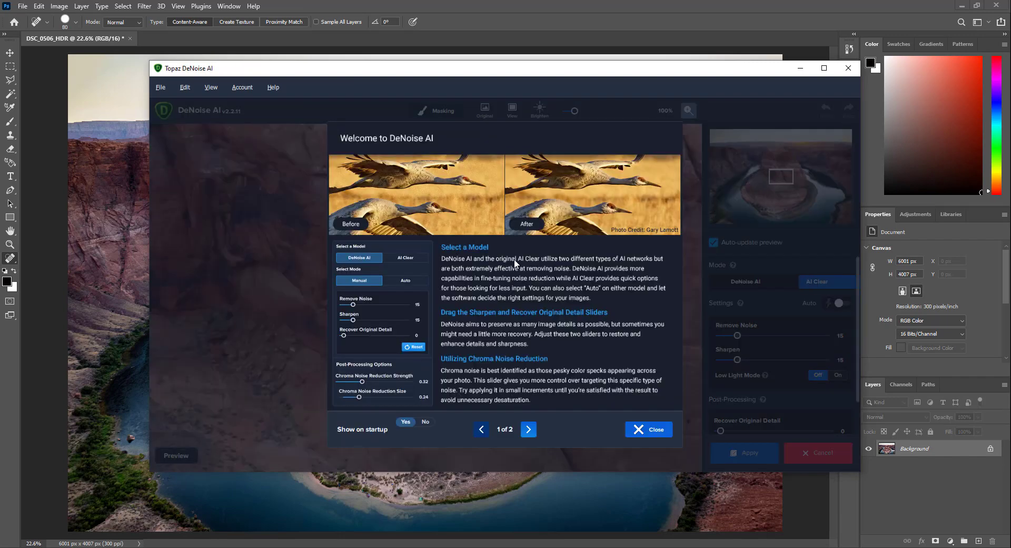
click(635, 317)
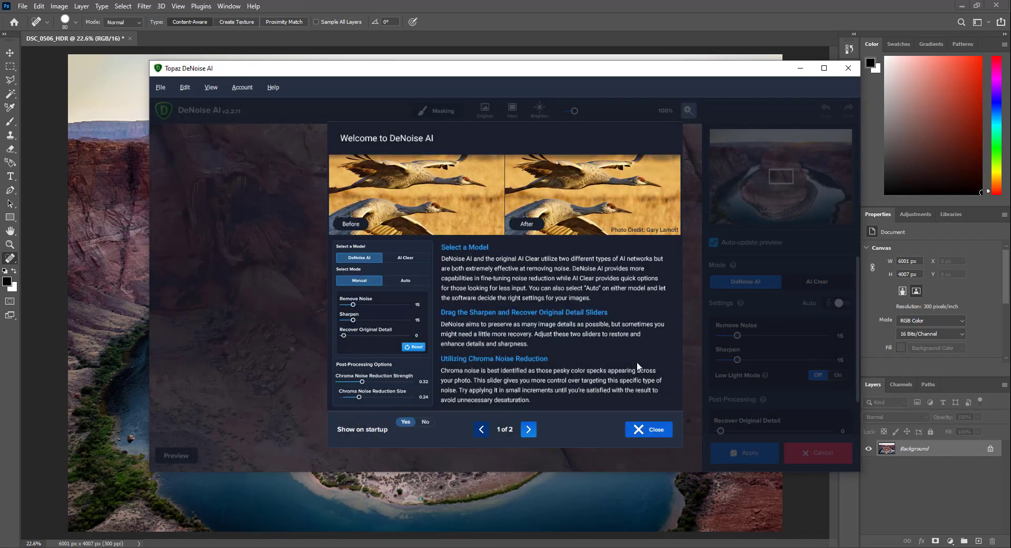
click(640, 440)
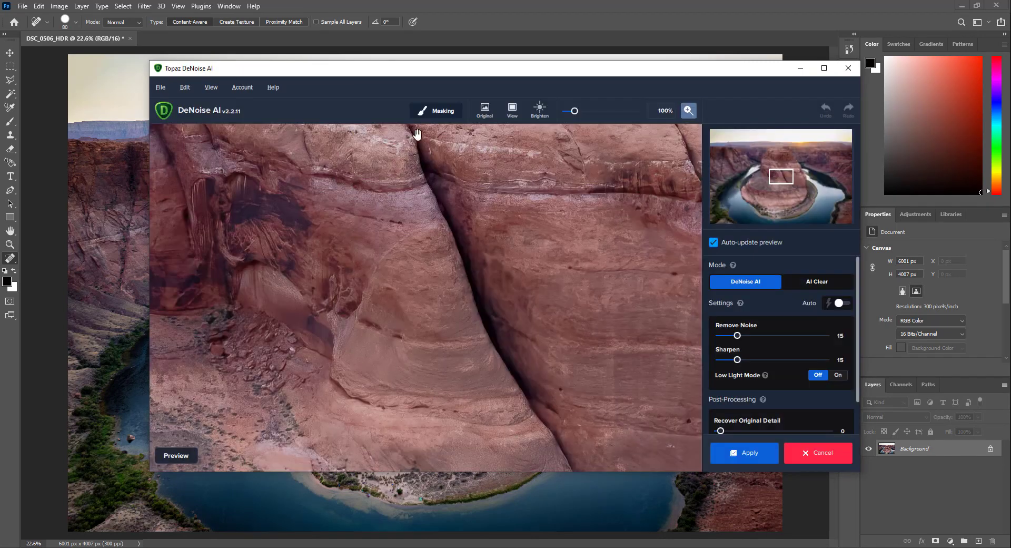
Compare the original image with the denoised preview on the central rock face.
click(485, 116)
click(485, 116)
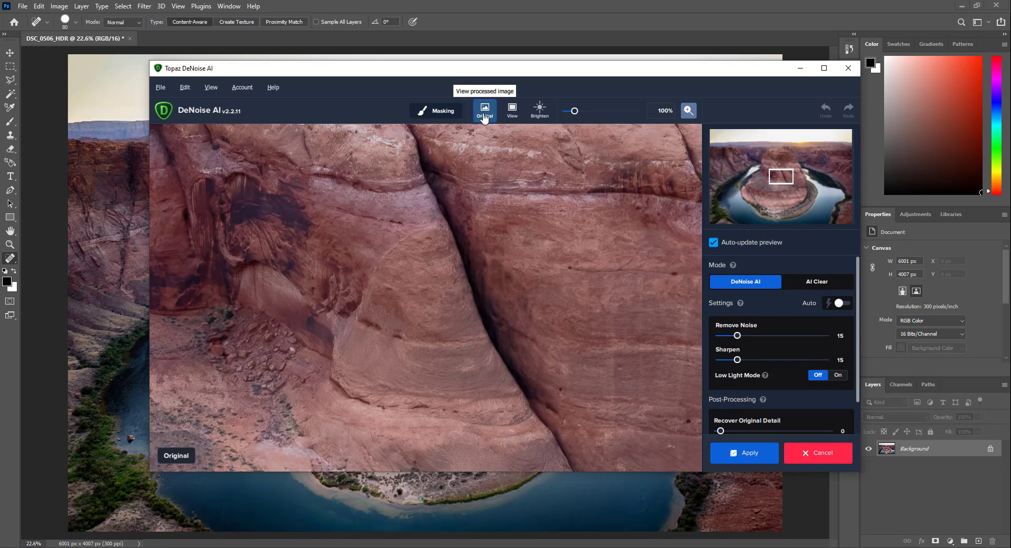
click(485, 116)
click(485, 116)
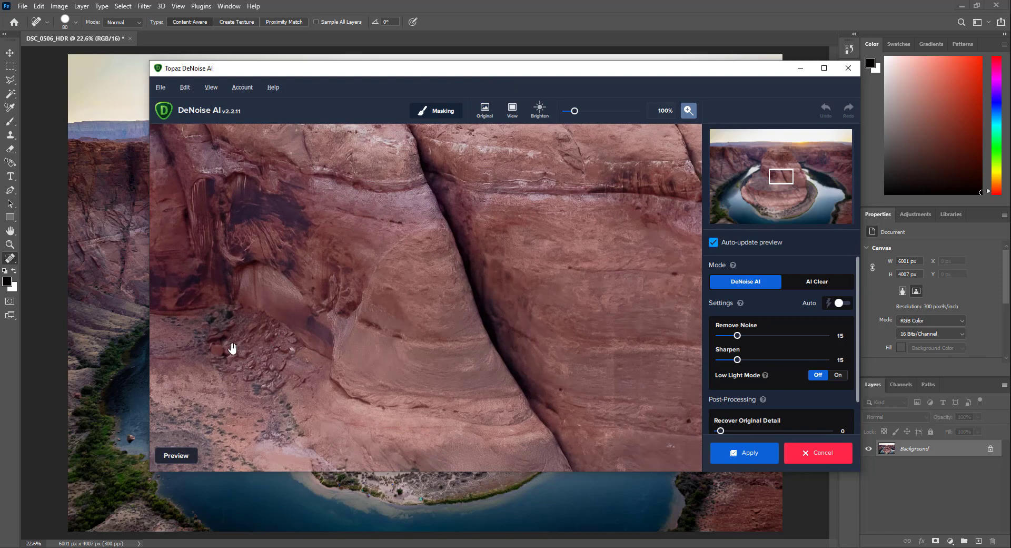
click(480, 113)
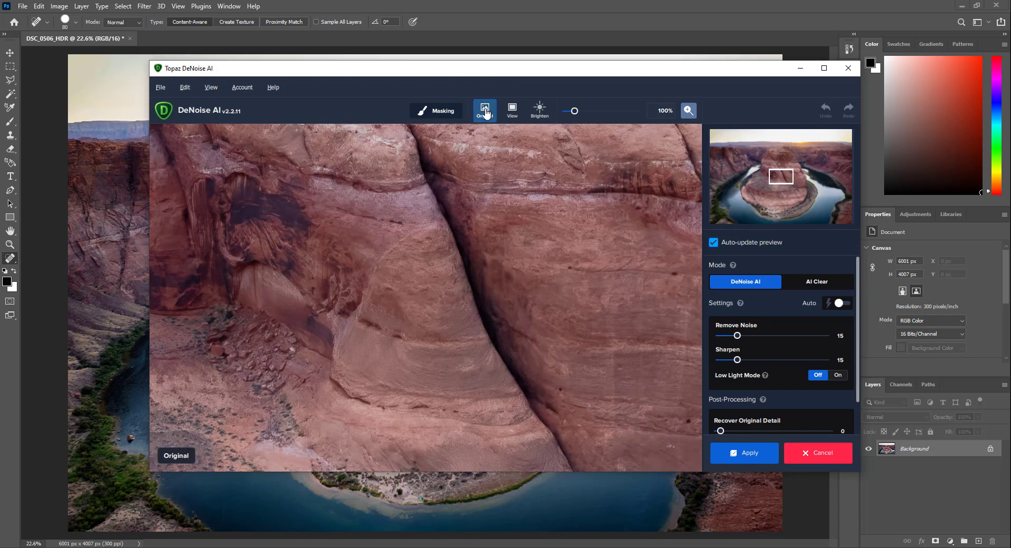
click(478, 114)
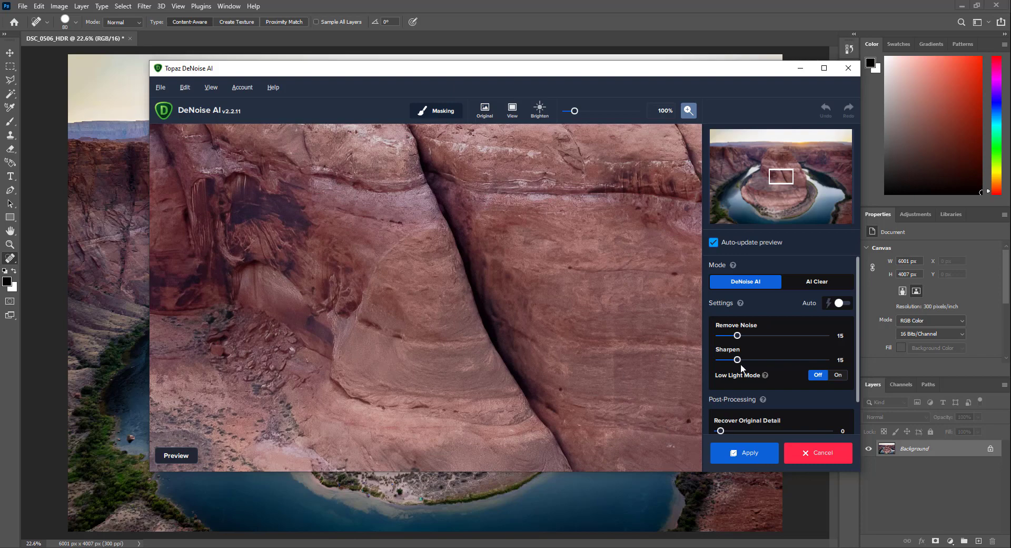
Set Remove Noise to 21 and compare the result with the original on the canyon cliffs and horizon at the photo's left.
drag(778, 178, 736, 151)
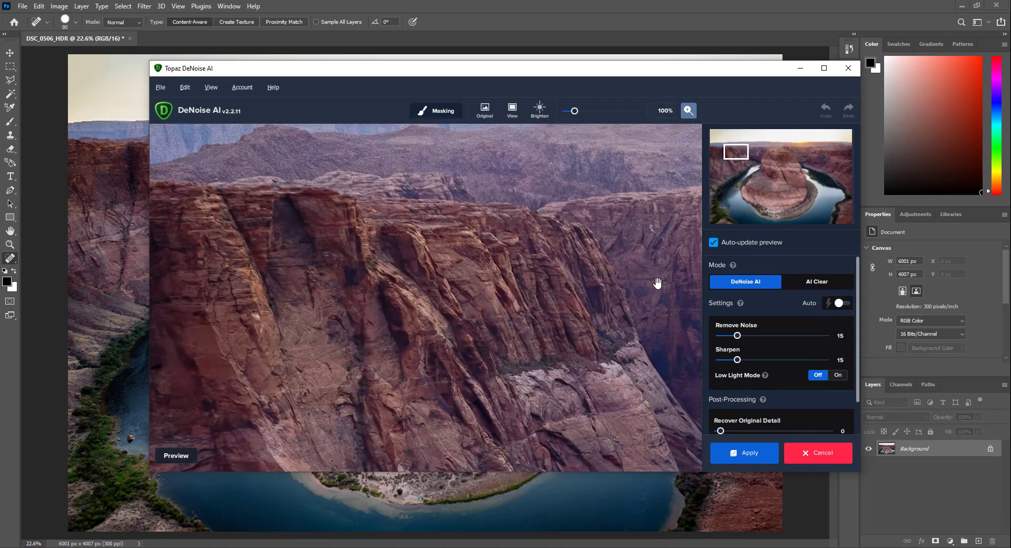
drag(579, 198, 683, 315)
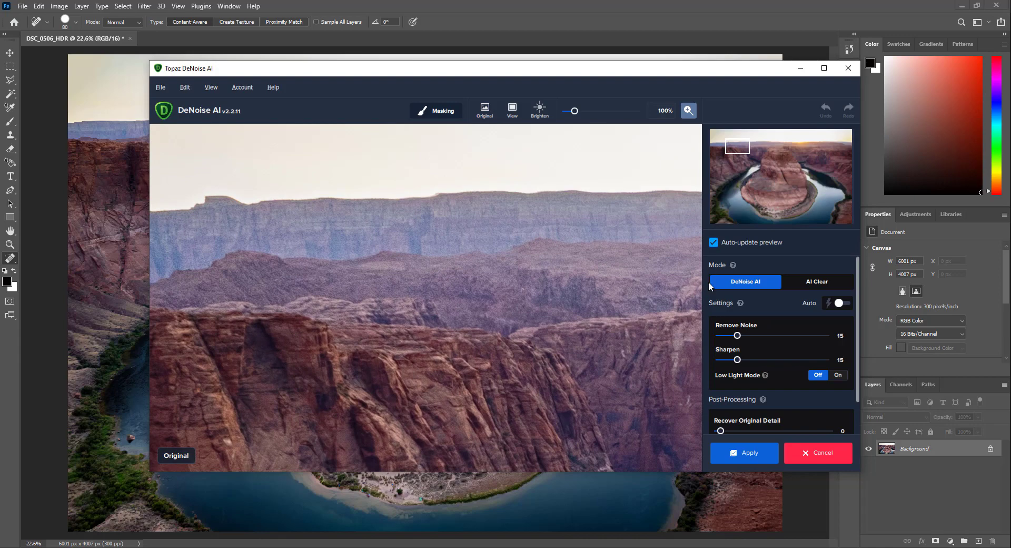
drag(708, 283, 743, 336)
click(485, 115)
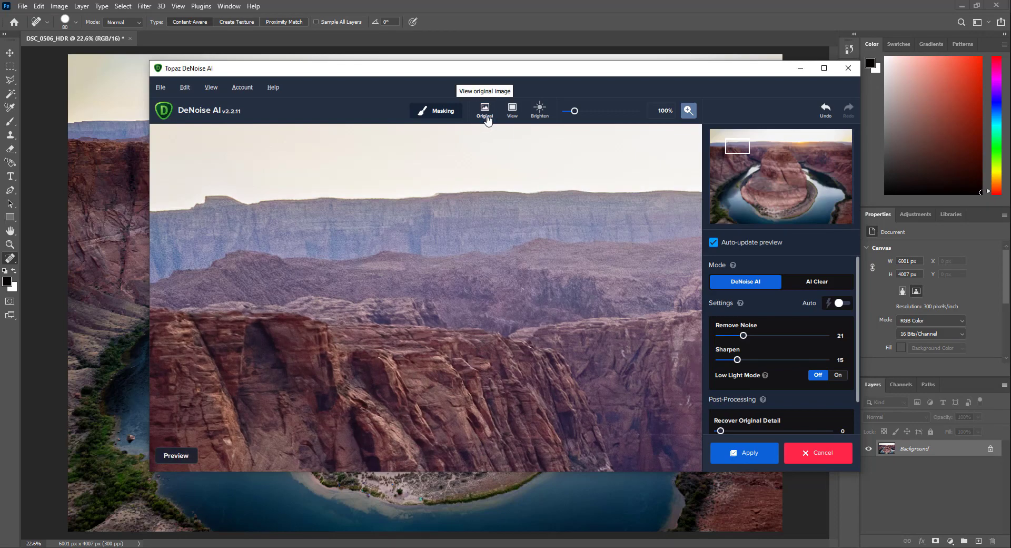
click(488, 119)
click(490, 120)
click(491, 120)
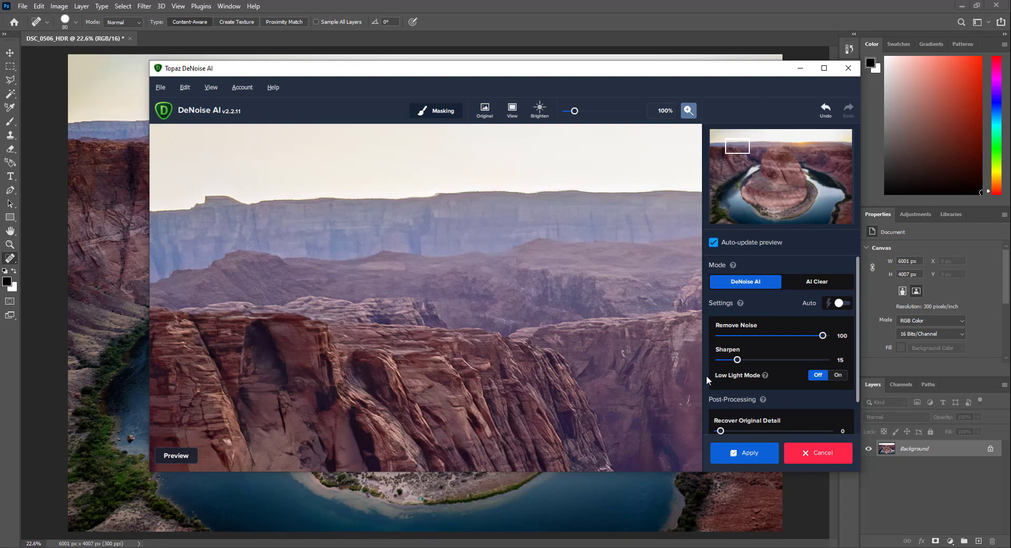
Set Remove Noise to 16 and check the preview on the riverbank, the far canyon wall and the upper central rock.
drag(736, 145, 776, 211)
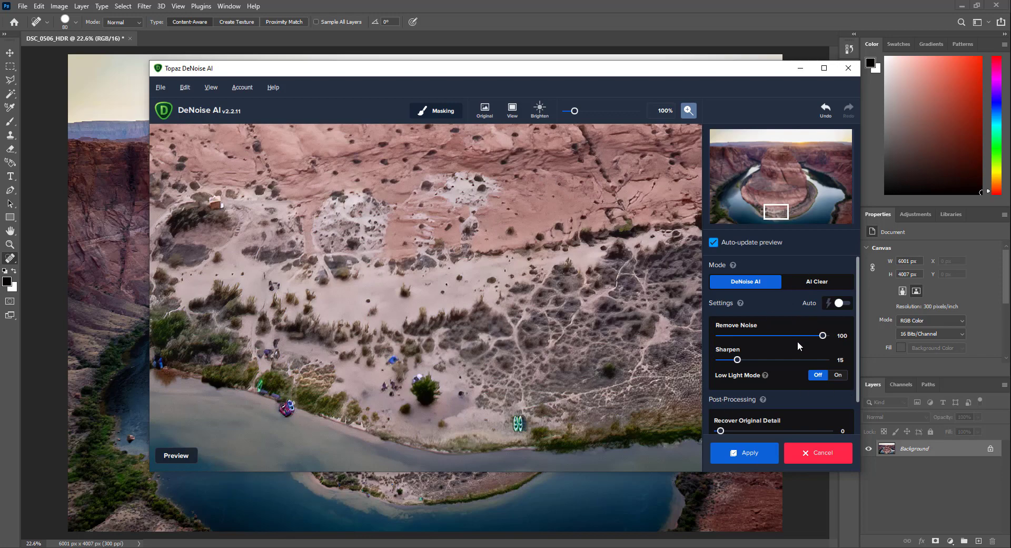
drag(752, 335, 737, 335)
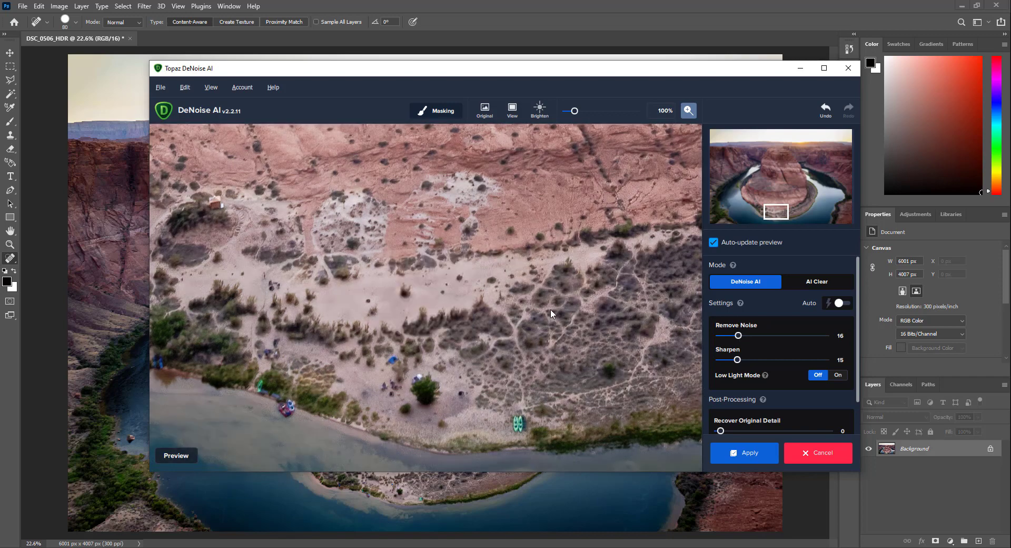
drag(777, 210, 806, 159)
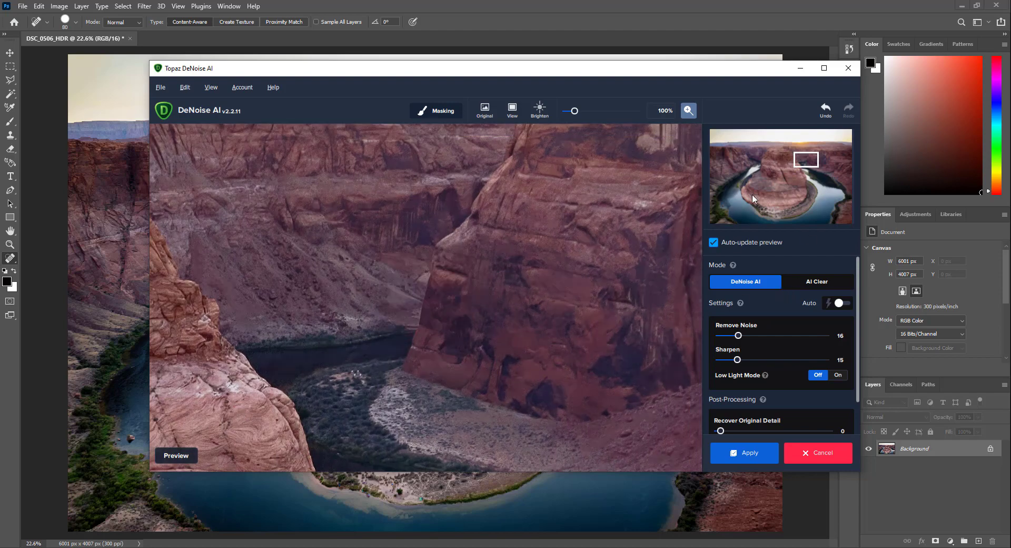
drag(812, 157, 783, 161)
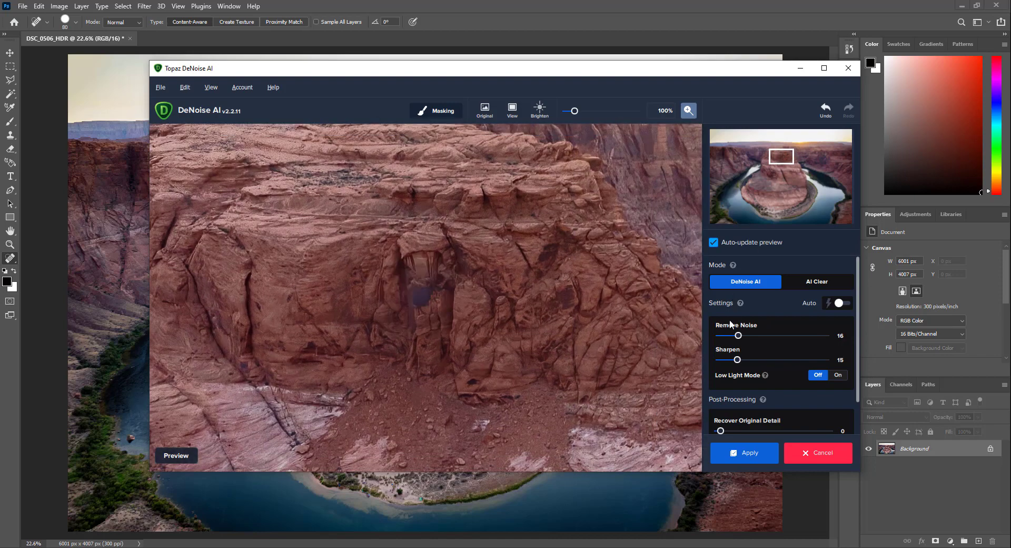
Compare the original image repeatedly with the denoised preview on the upper face of the central rock.
click(485, 113)
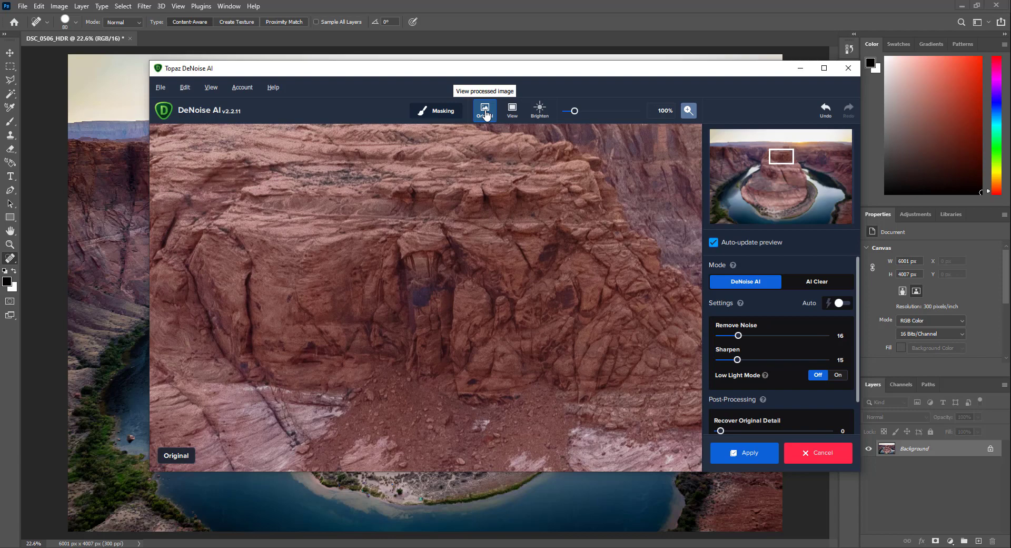
click(485, 112)
click(485, 113)
click(485, 113)
click(485, 113)
click(485, 112)
Check the denoised preview at the sunlit horizon and apply the noise reduction to the photo.
click(801, 144)
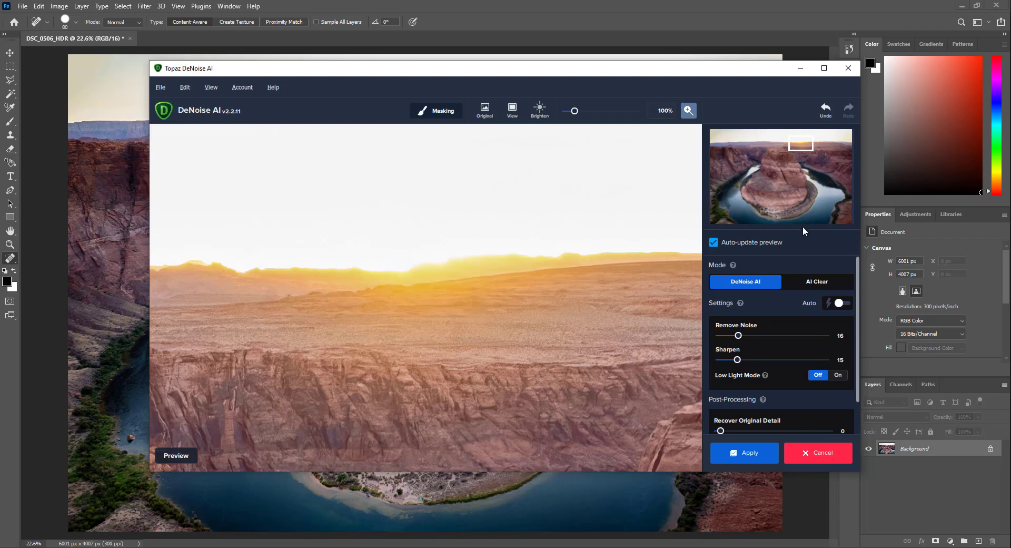
click(751, 453)
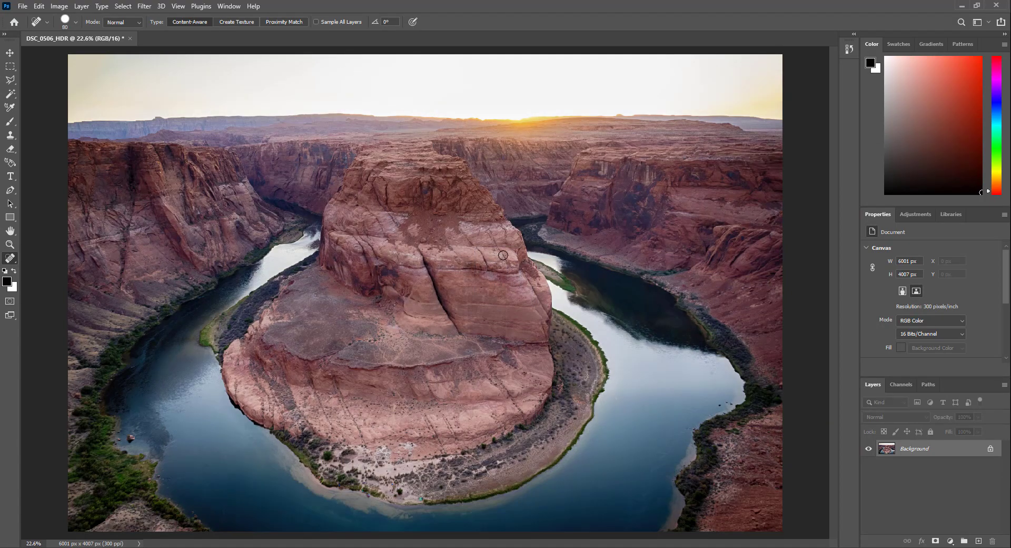
Examine the denoised photo up close on the central rock face and then as a whole image.
scroll(463, 262, up, 8)
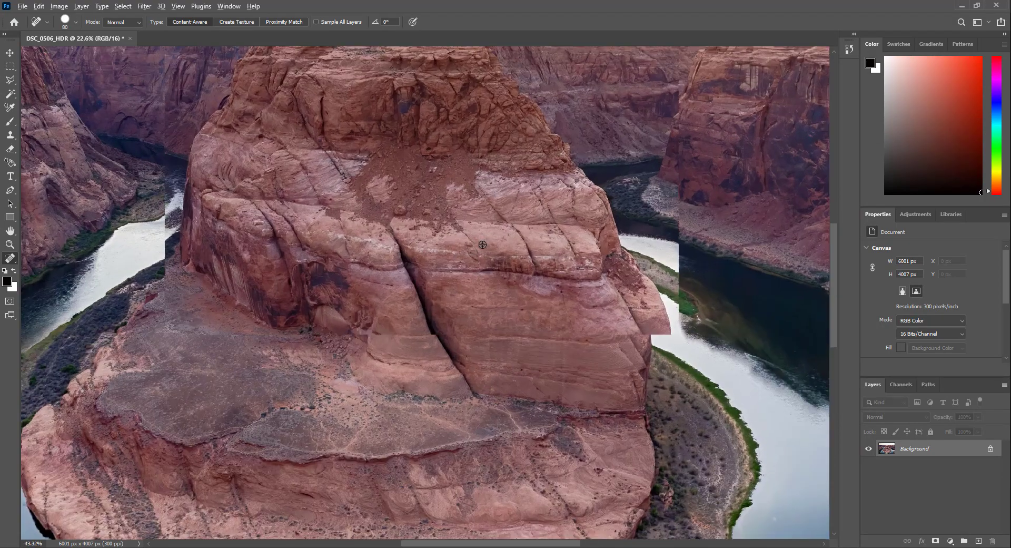
scroll(480, 250, up, 3)
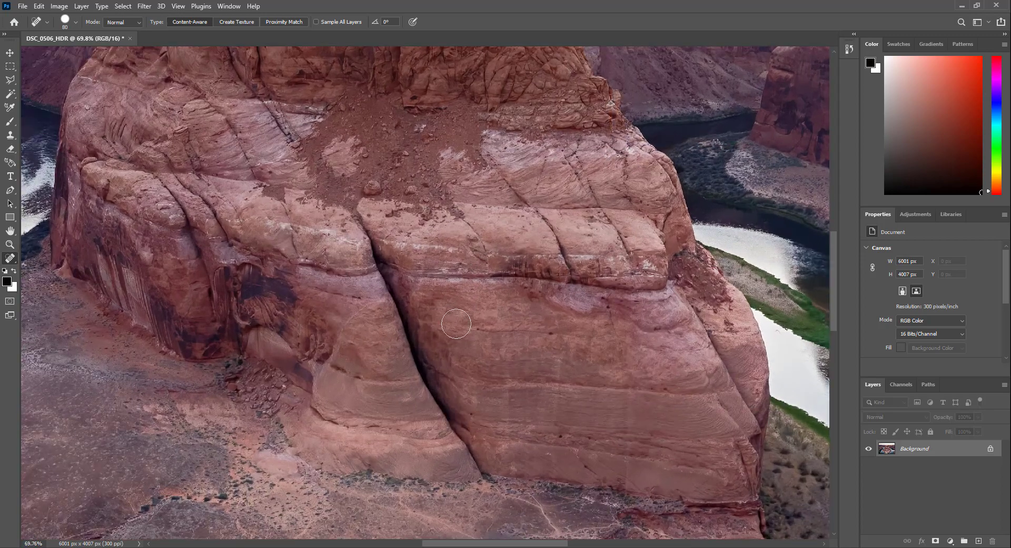
scroll(433, 363, down, 2)
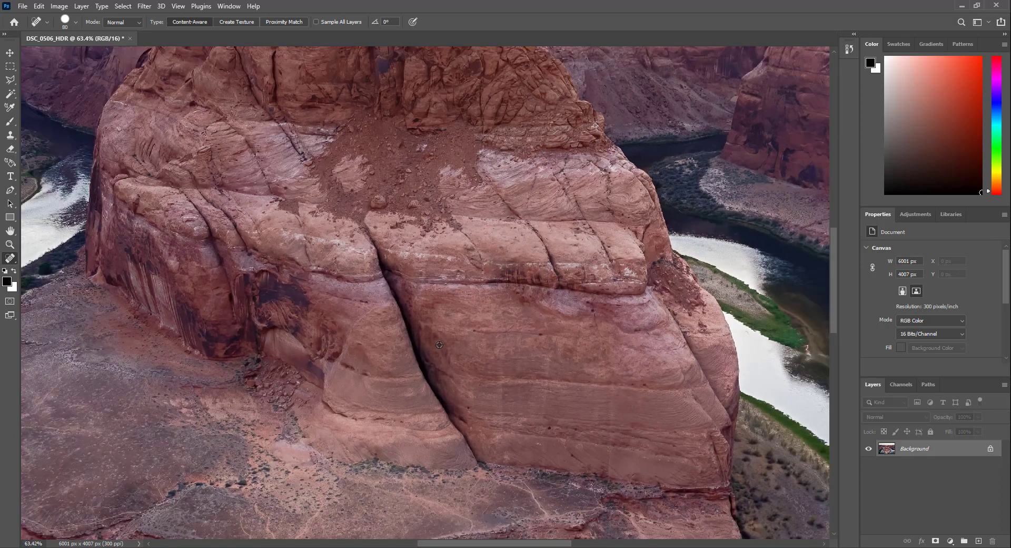
scroll(437, 344, down, 4)
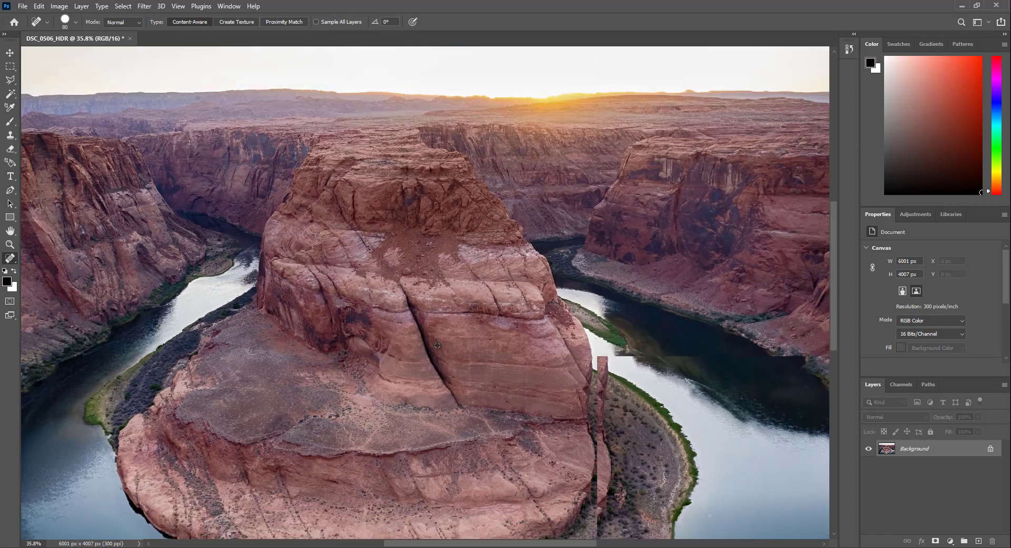
scroll(441, 343, down, 3)
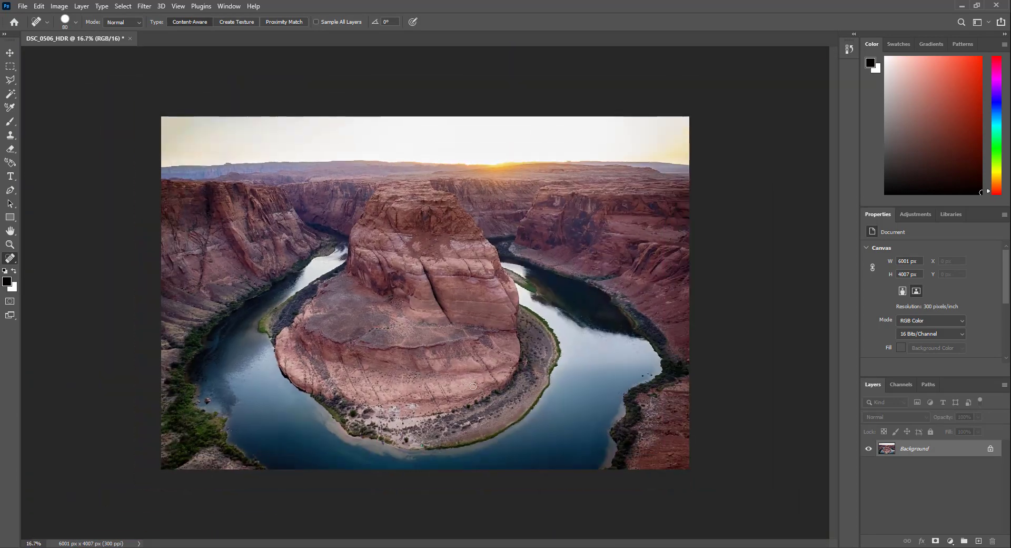
scroll(477, 384, up, 1)
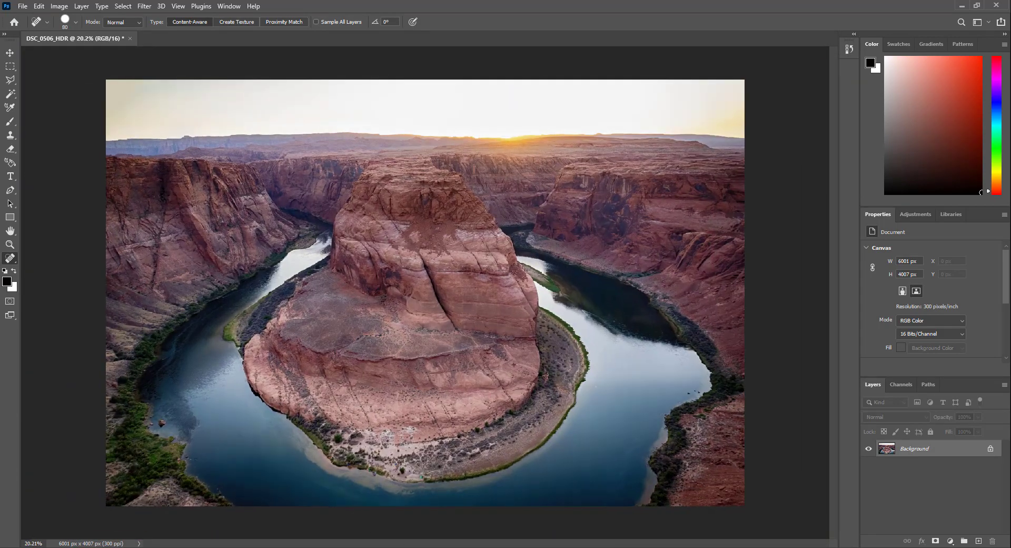